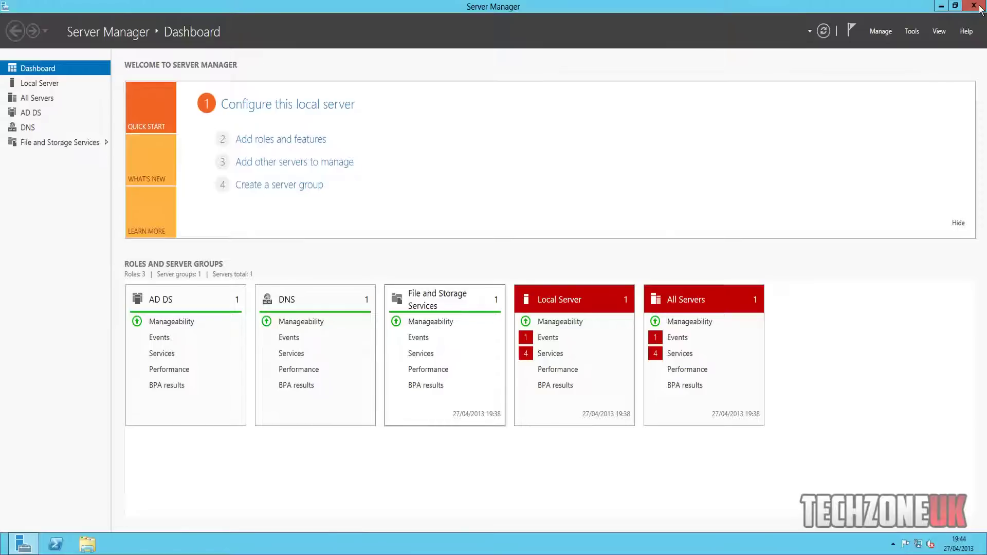
Start Add Roles and Features with a role-based installation targeting Serv01.
left_click(886, 32)
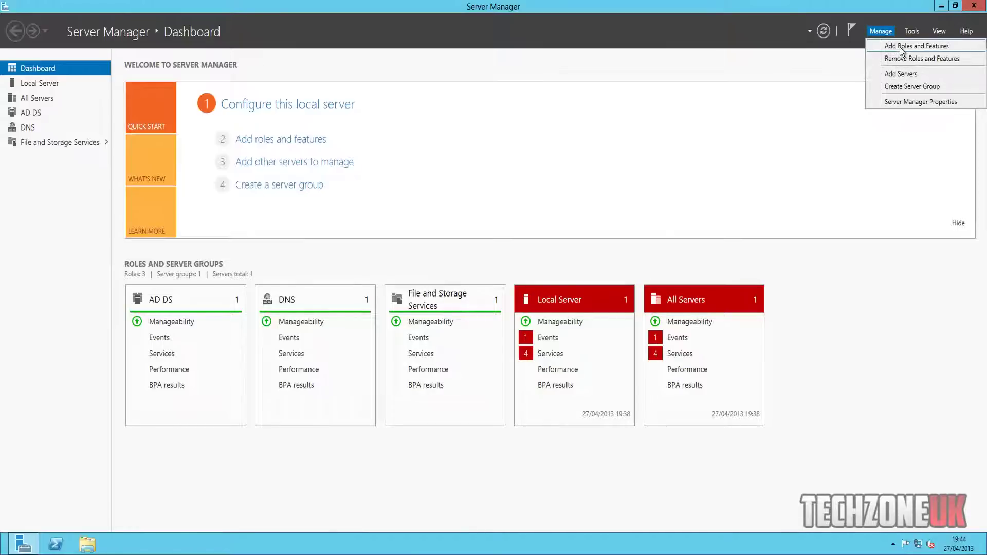
left_click(900, 47)
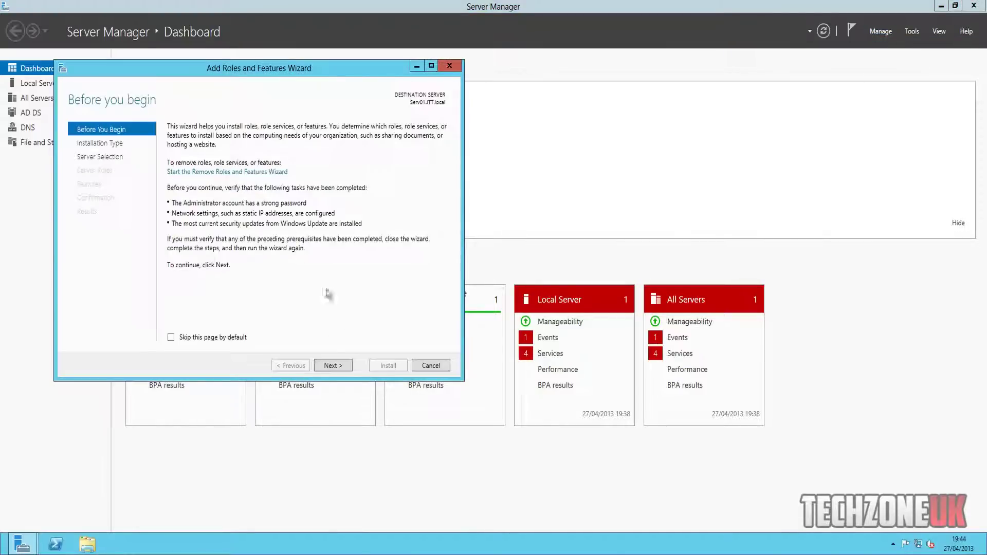
left_click(329, 365)
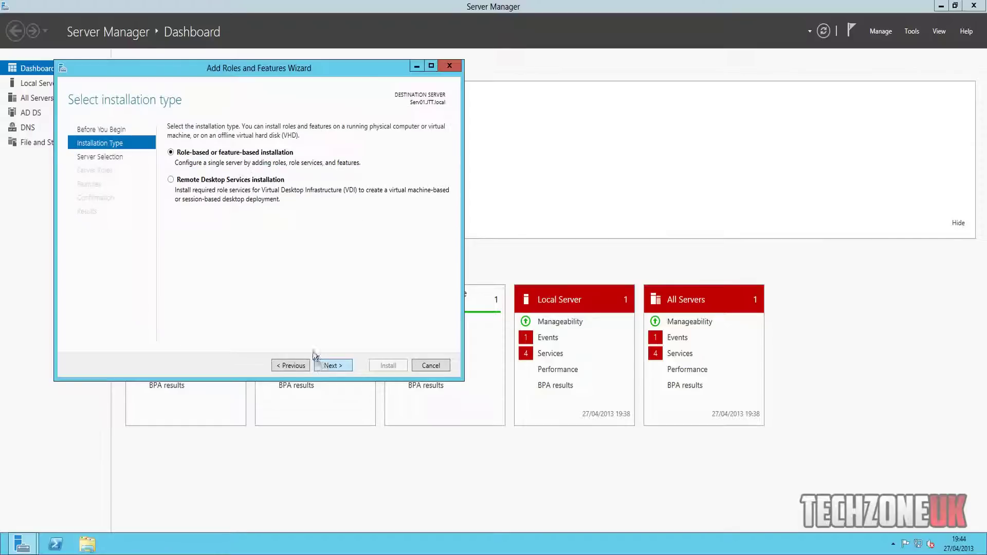
left_click(334, 365)
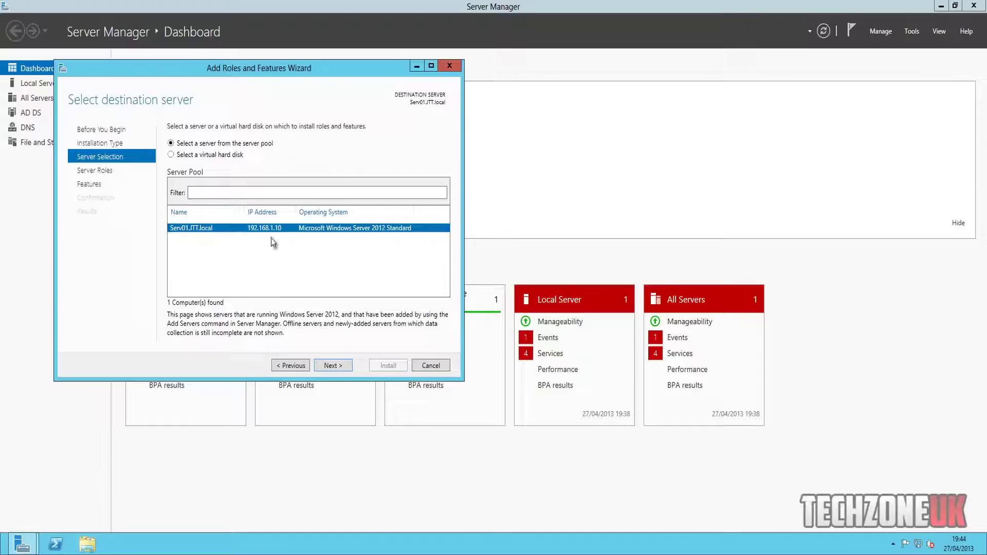
left_click(334, 365)
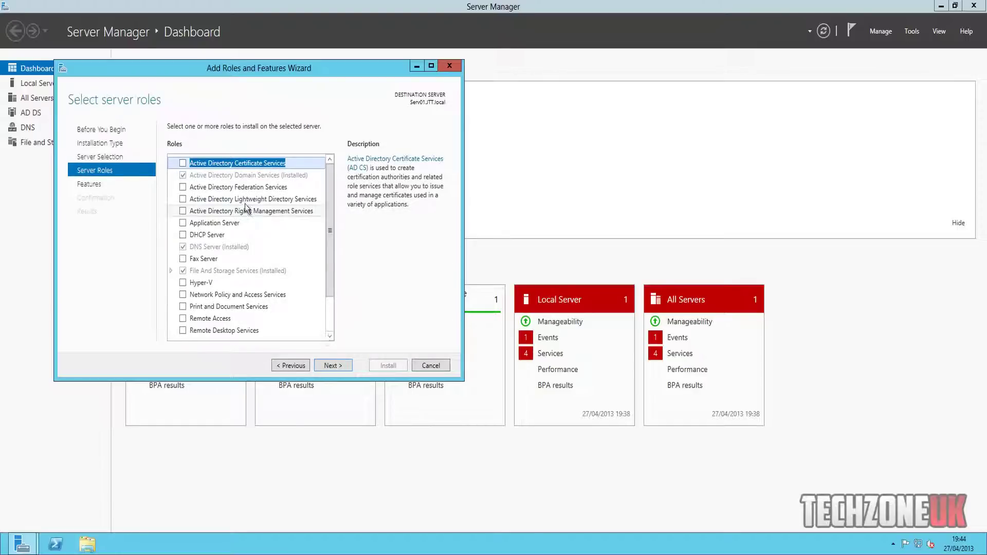
Select the DHCP Server role with its management tools and install it.
left_click(183, 235)
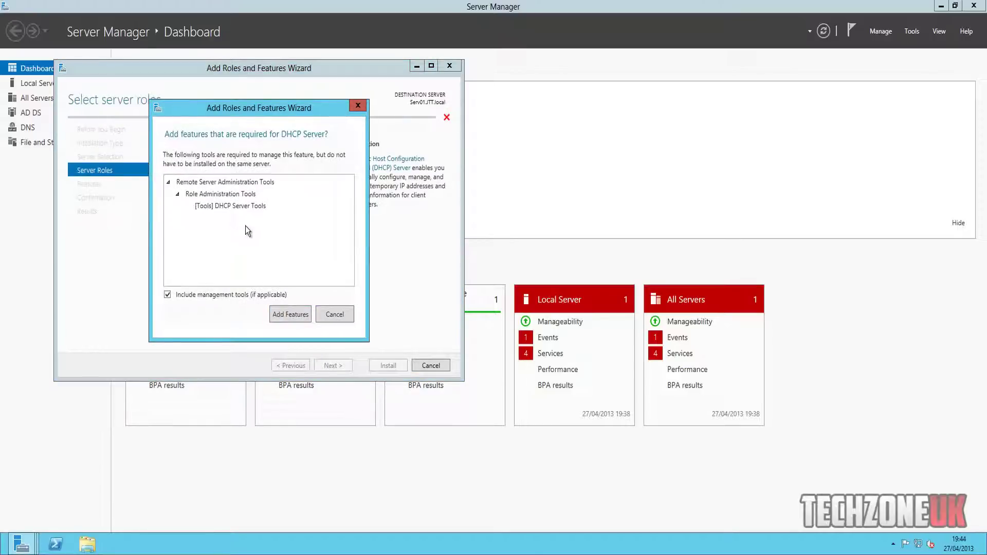
left_click(291, 315)
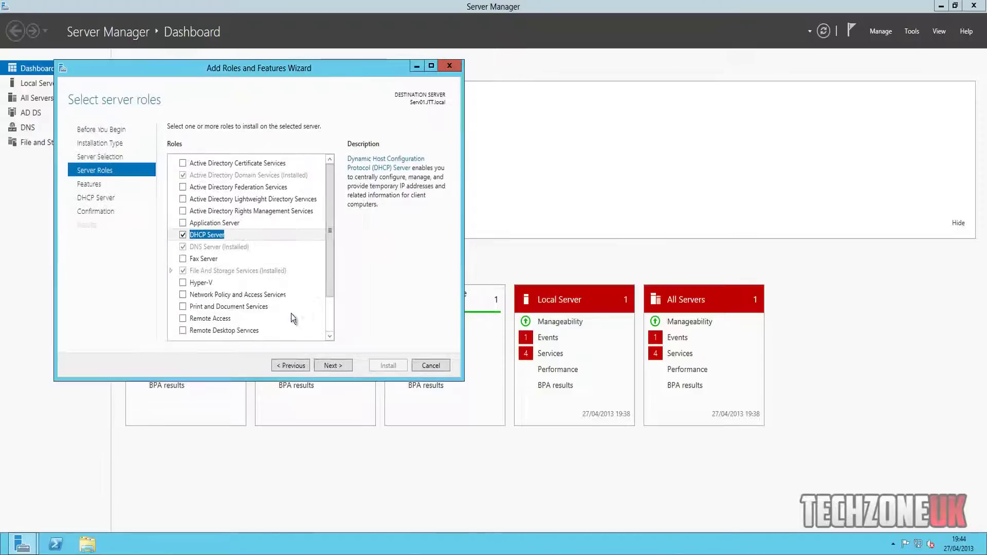
left_click(332, 366)
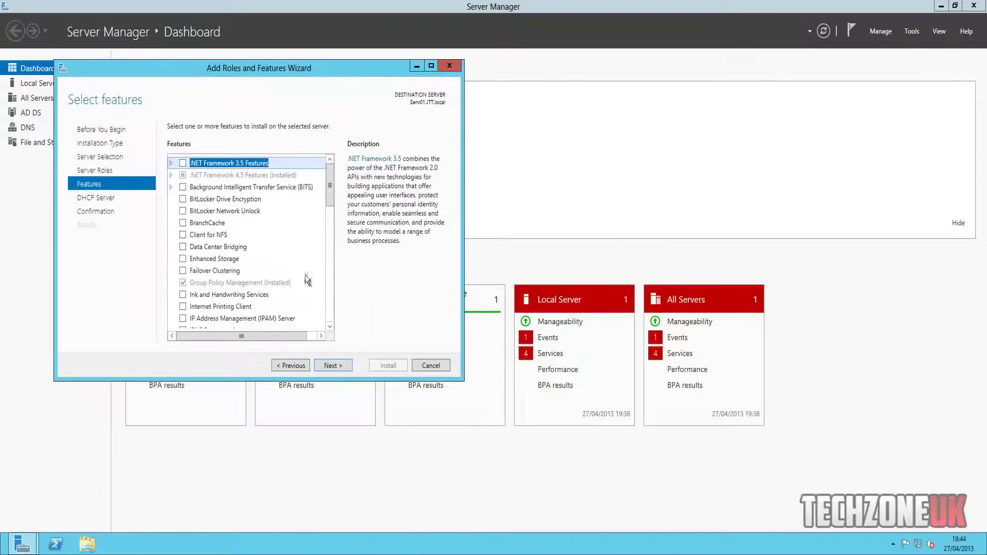
left_click(332, 366)
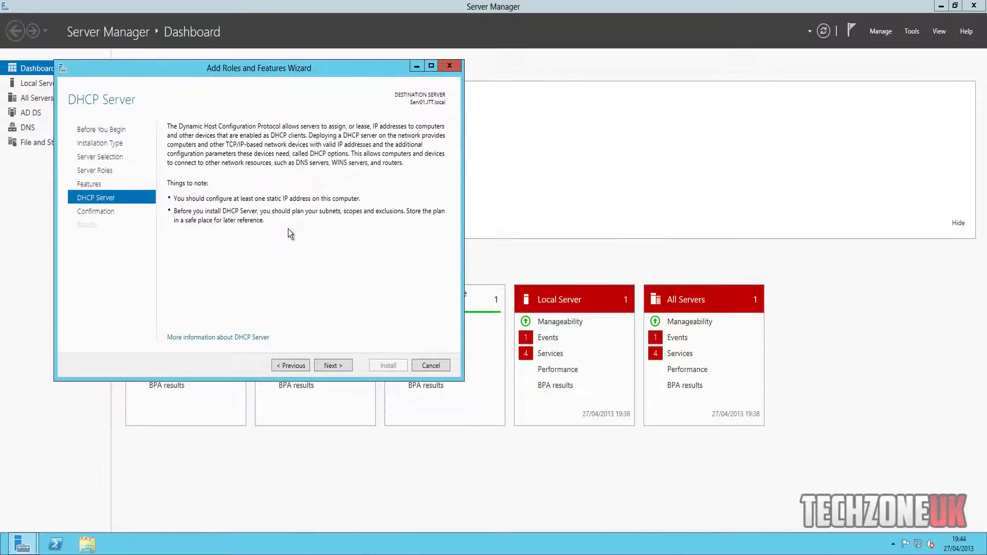
left_click(334, 363)
left_click(389, 365)
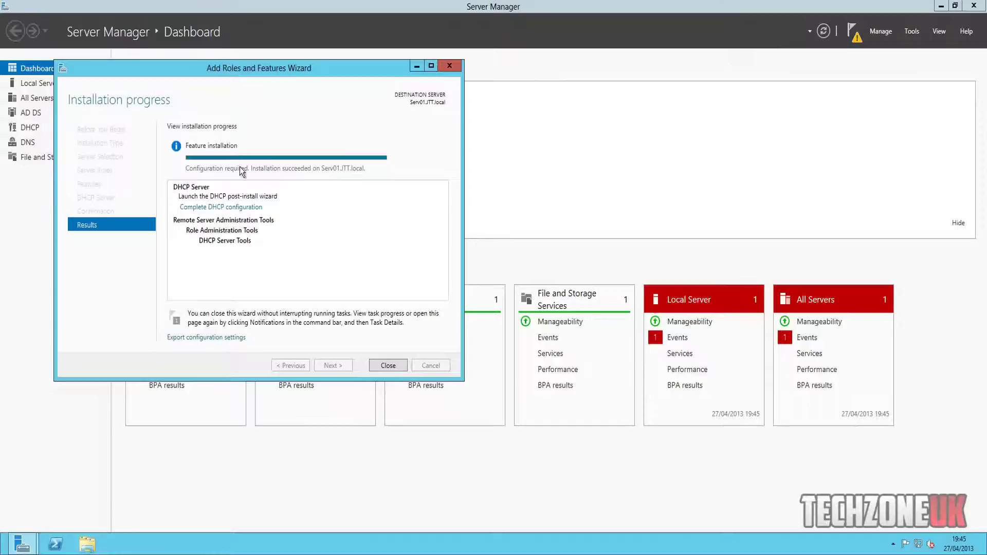
Run DHCP post-install configuration with current administrator credentials, creating security groups and authorizing Serv01 in AD DS.
left_click(216, 211)
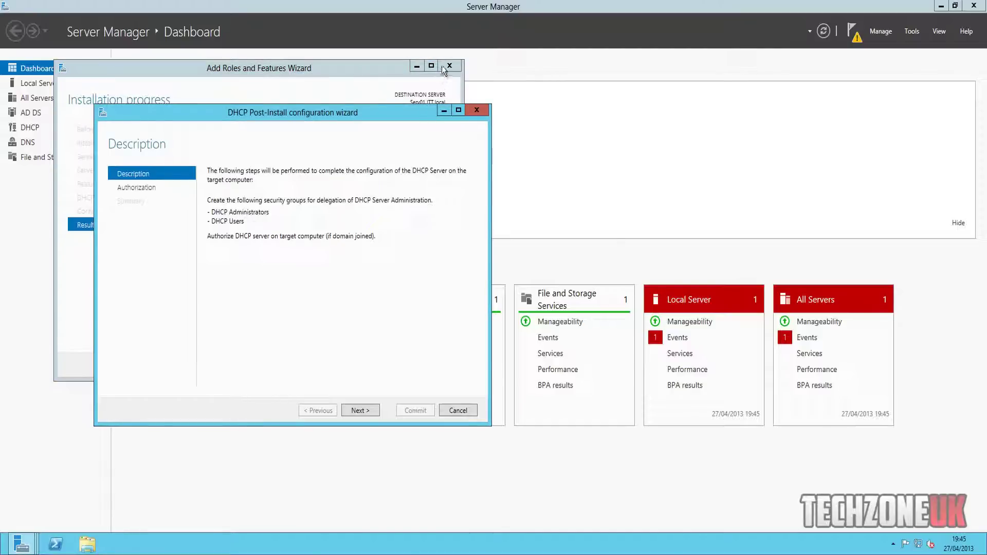
left_click_drag(410, 117, 576, 101)
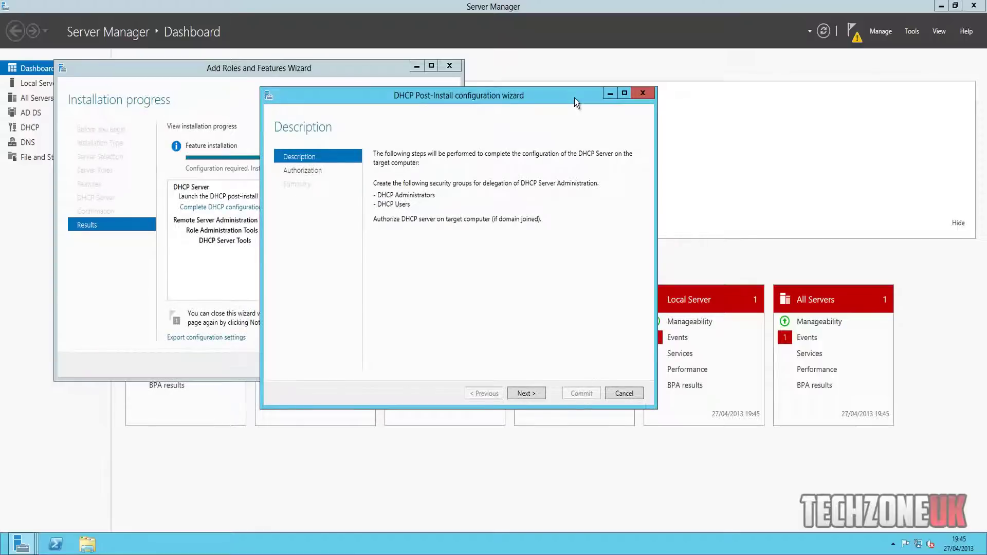
left_click(523, 394)
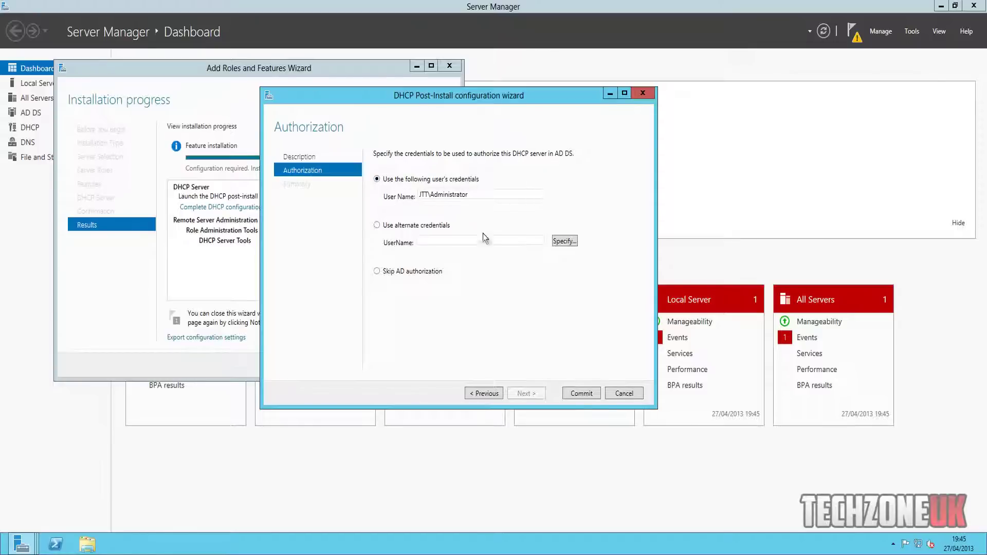
left_click(579, 393)
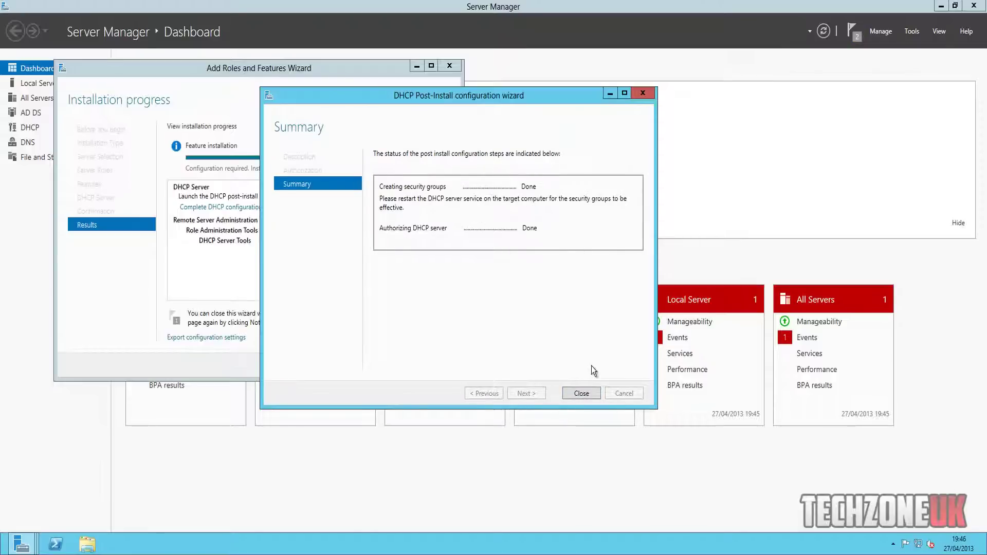
left_click(581, 393)
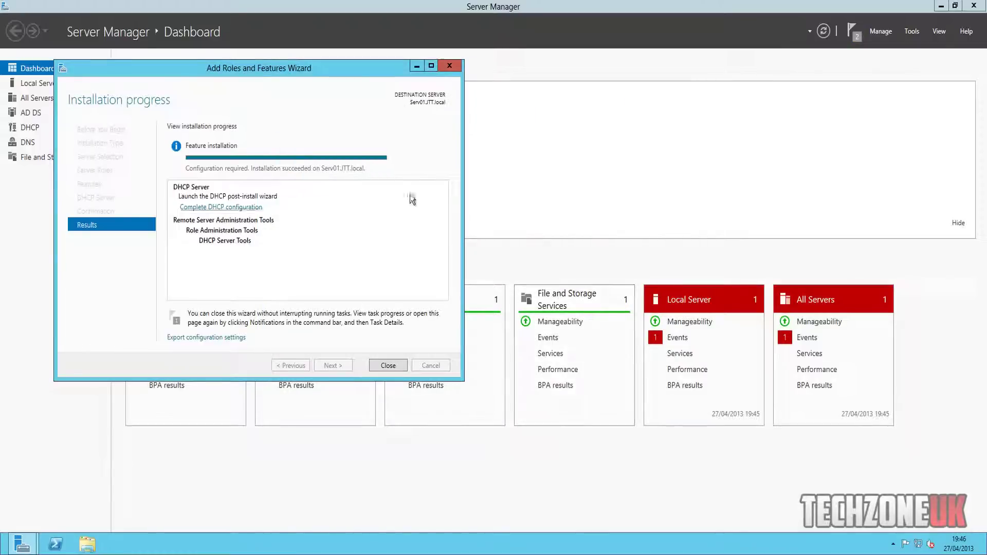
Close the role wizard and review the DHCP installation results from the notifications flag.
left_click(395, 368)
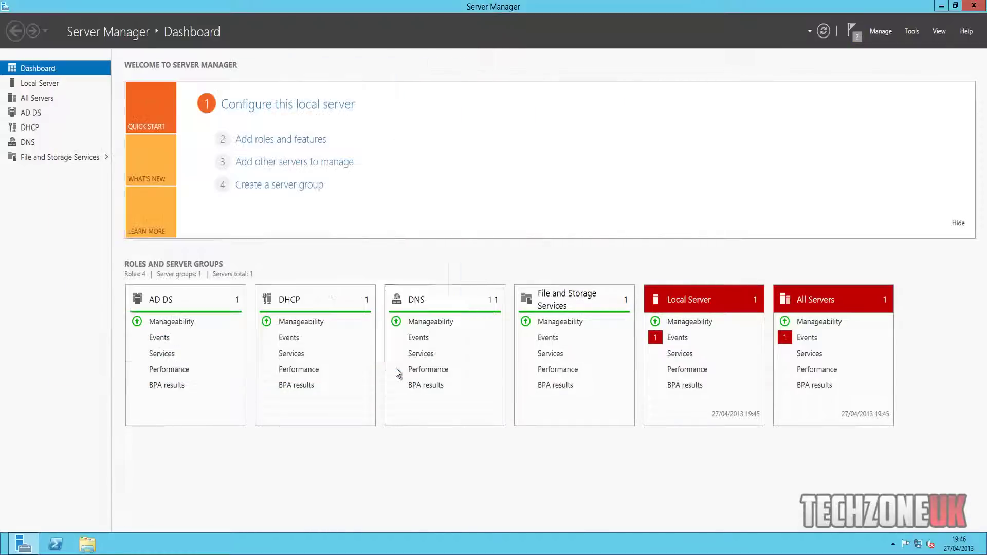
left_click(855, 33)
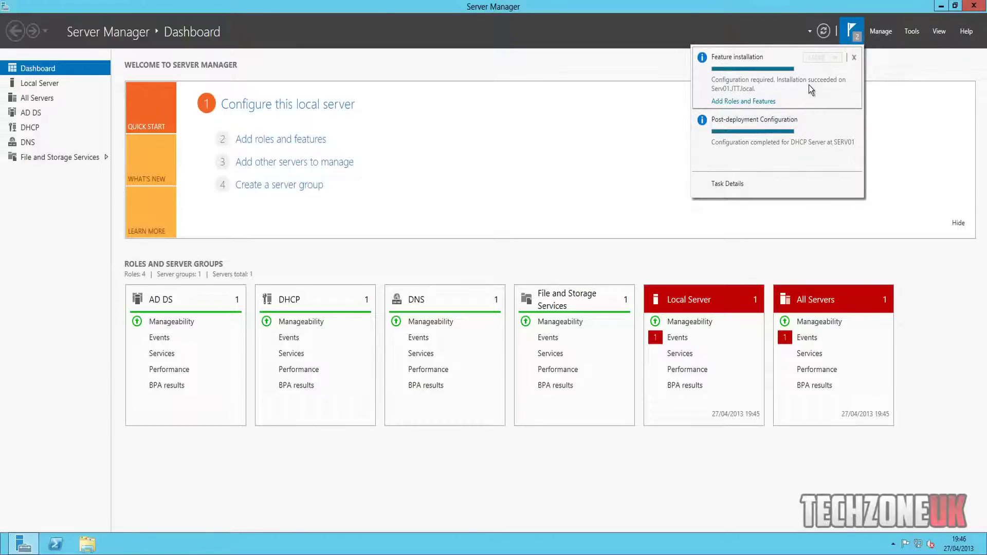
left_click(764, 102)
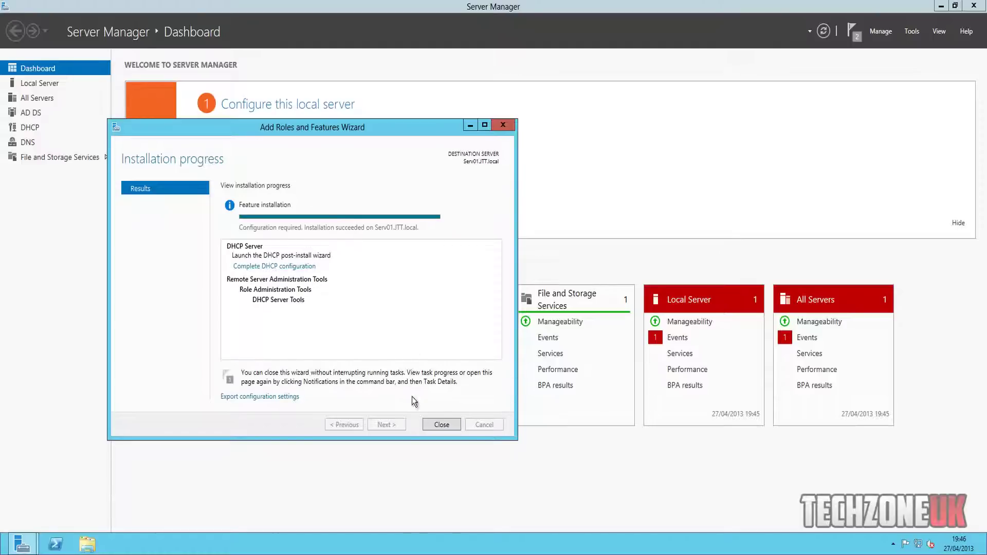
left_click(441, 424)
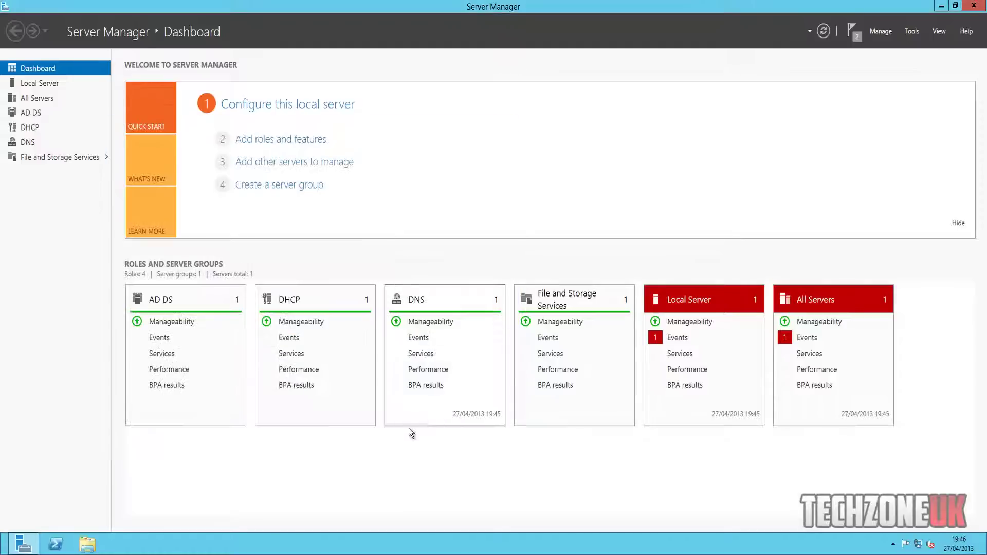
On the DHCP role page, start performance counters for SERV01.
left_click(31, 128)
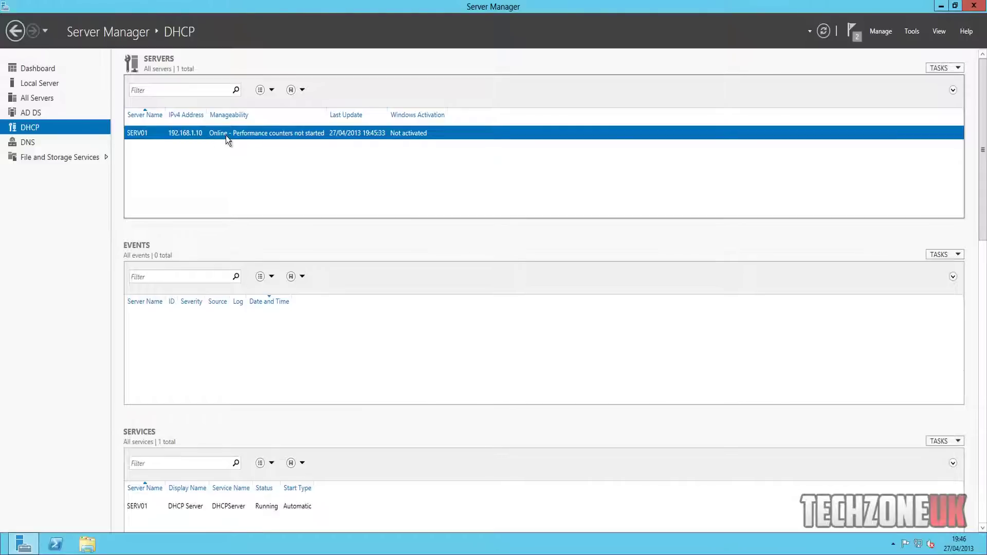
right_click(276, 132)
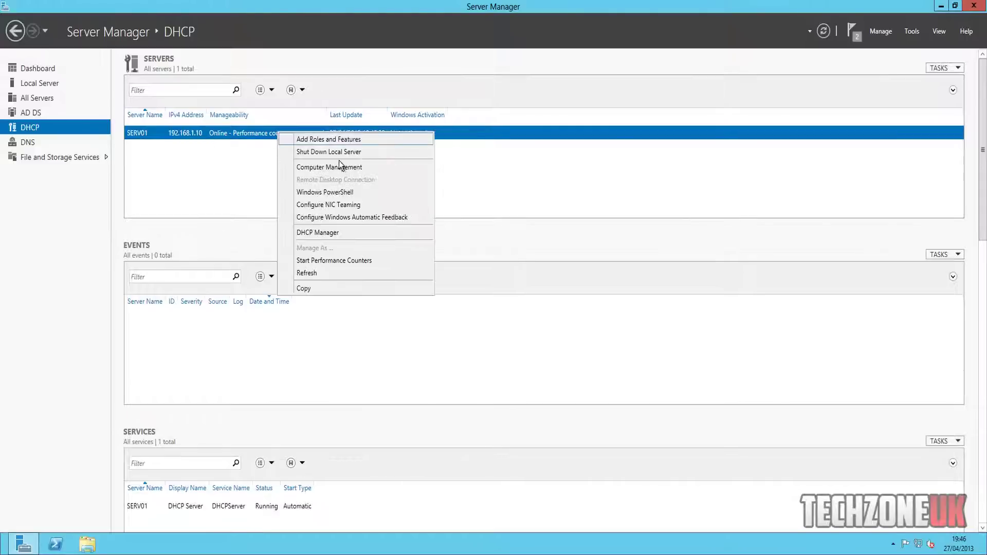
left_click(330, 261)
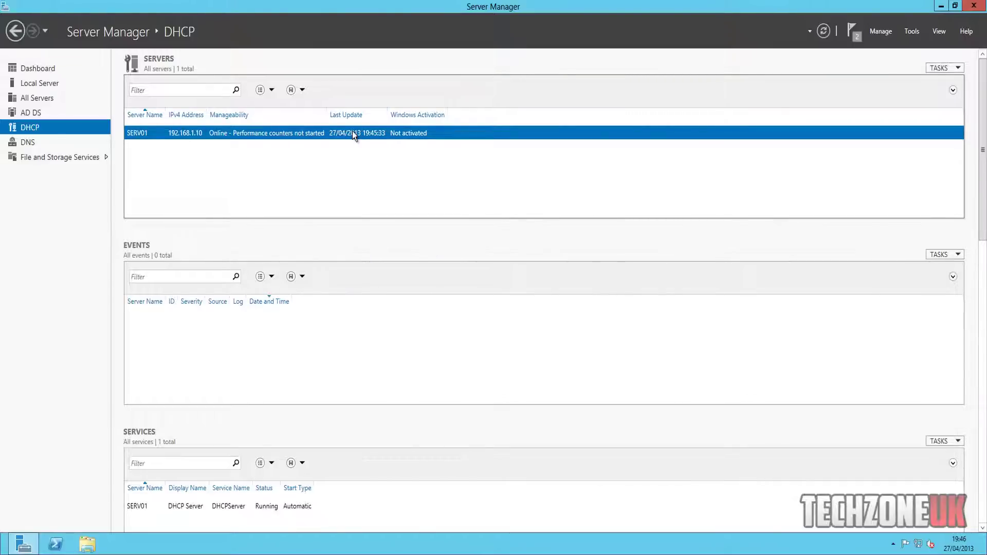
Open the DHCP console for SERV01, enlarging the window and widening the tree pane.
right_click(255, 134)
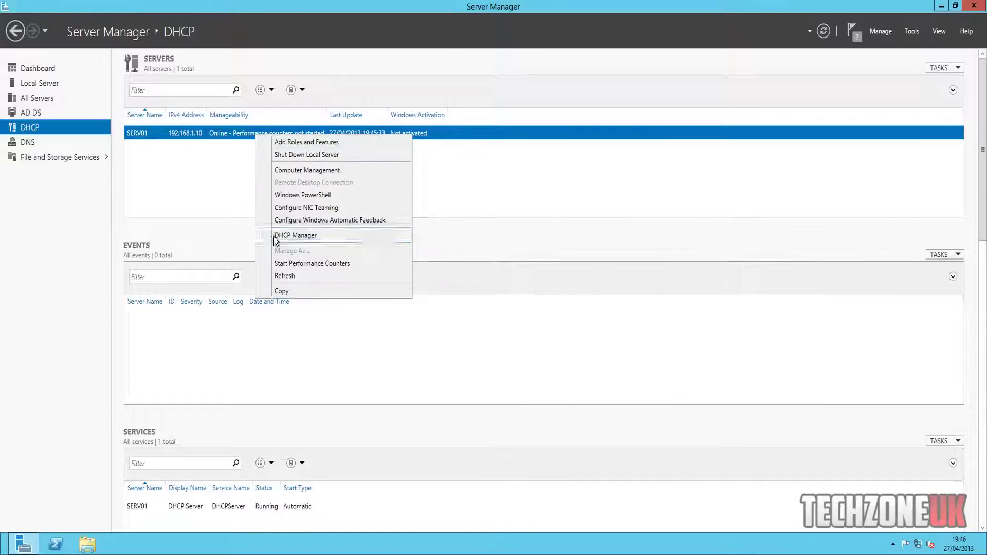
left_click(298, 234)
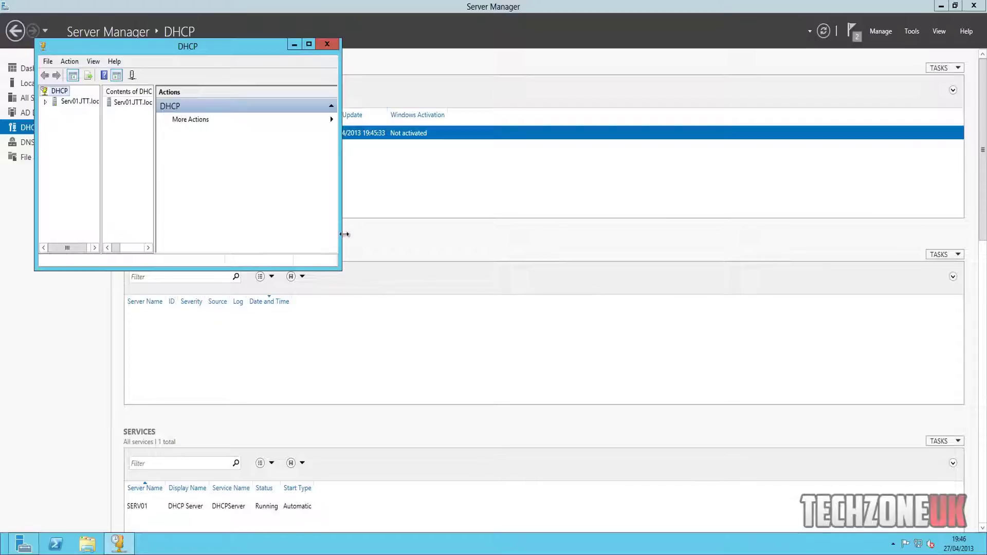
left_click_drag(341, 268, 862, 516)
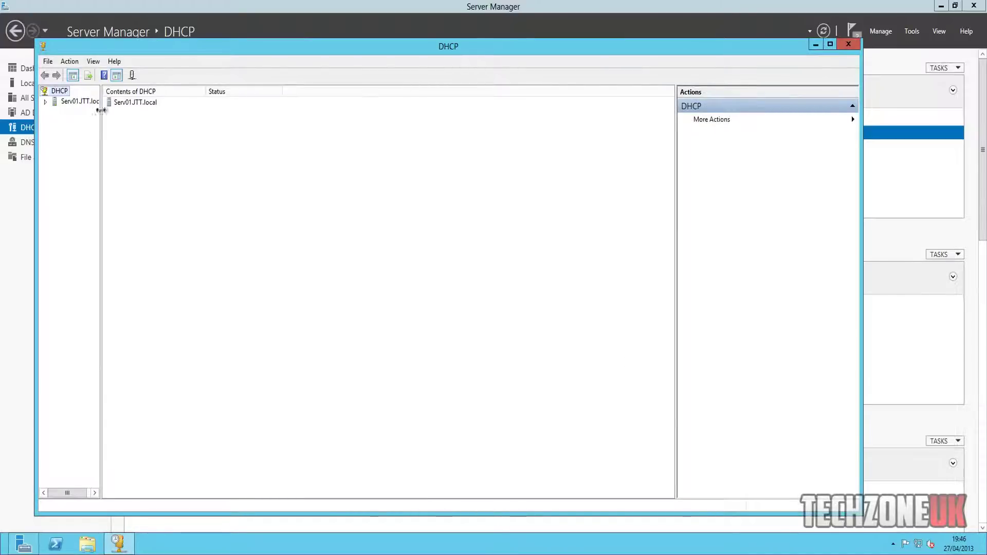
left_click_drag(101, 110, 157, 114)
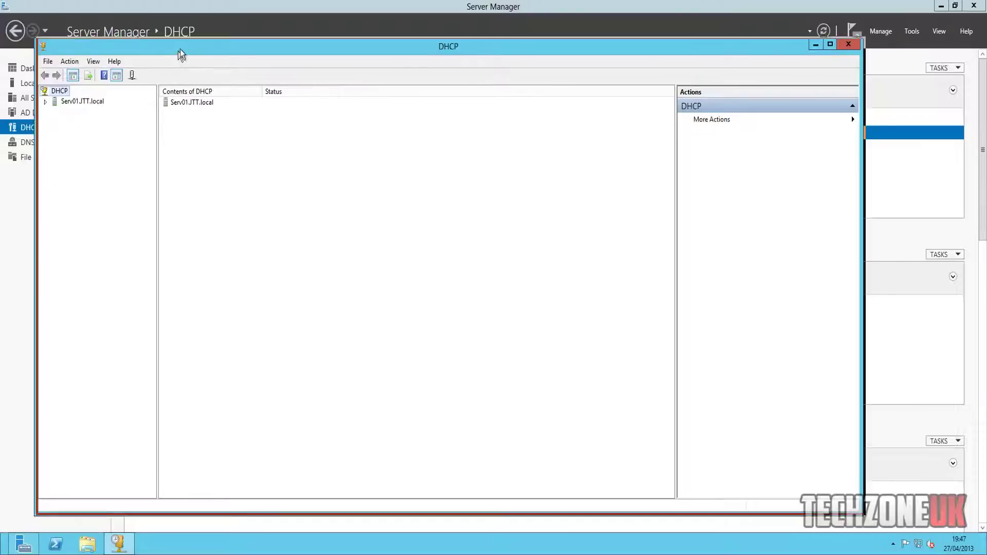
left_click_drag(180, 48, 185, 37)
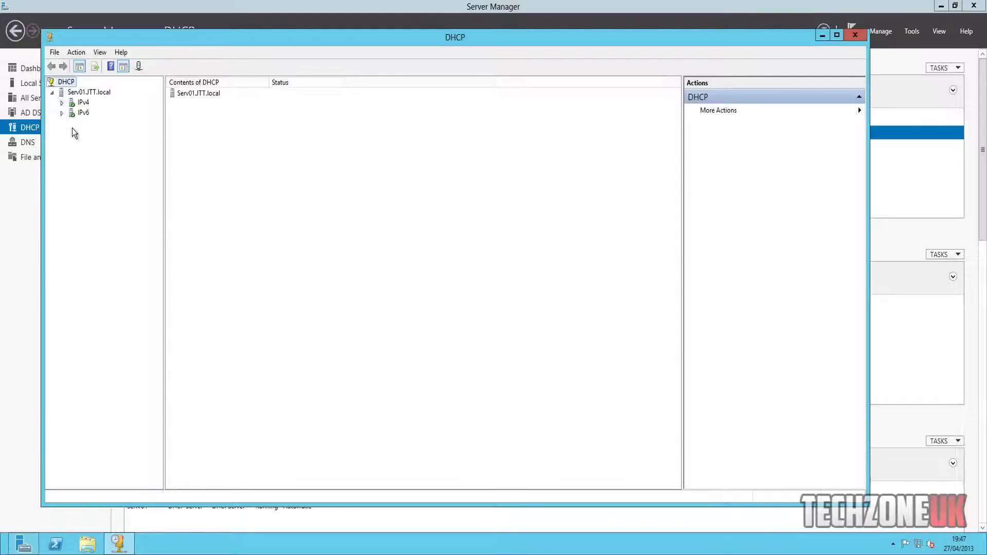
Expand IPv4 and Filters into Allow and Deny, ending on the Server Options description.
left_click(62, 103)
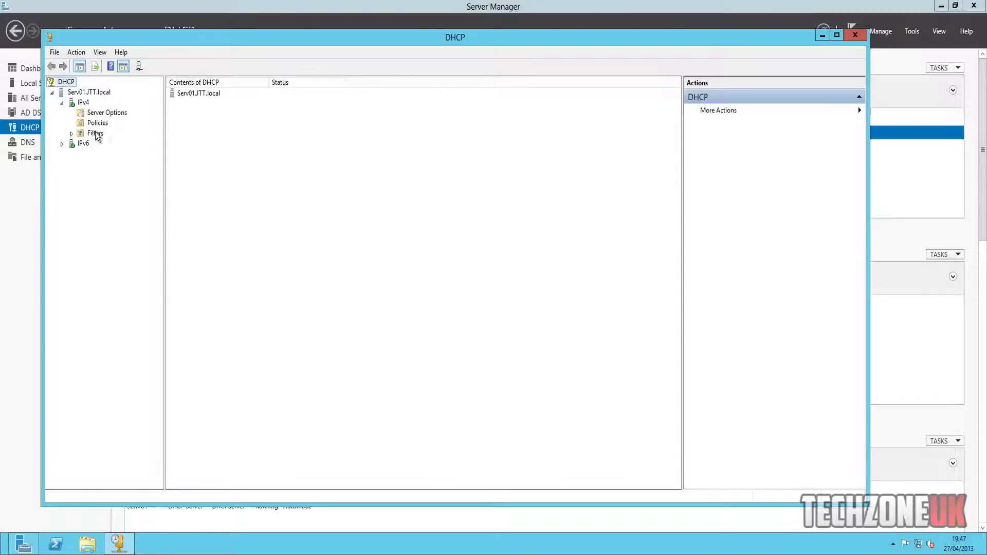
left_click(96, 113)
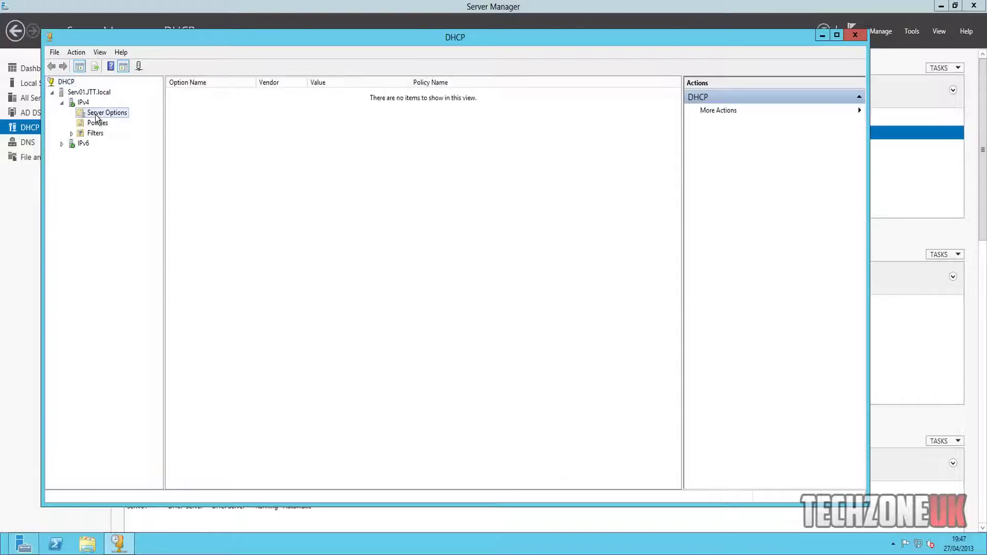
left_click(97, 124)
double_click(95, 133)
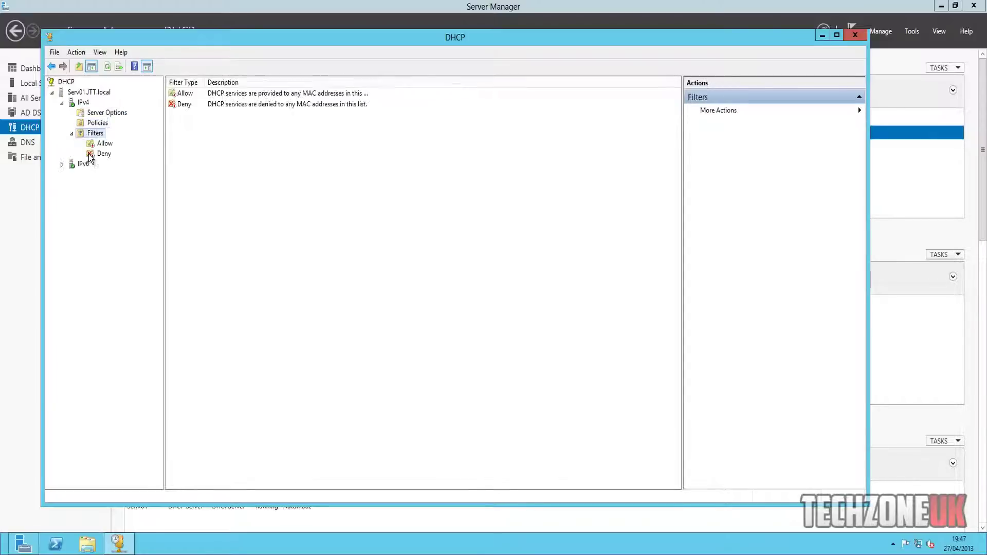
left_click(95, 114)
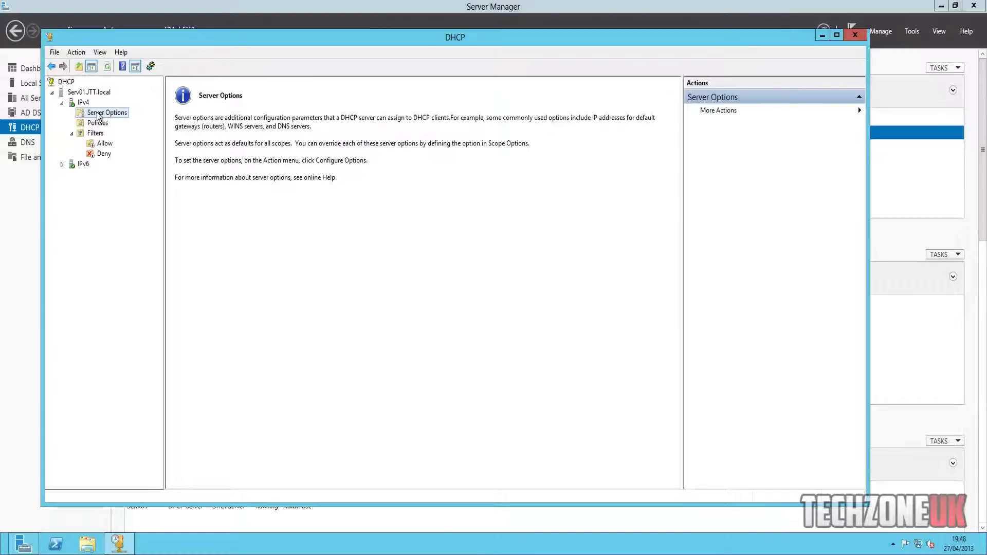
Launch New Scope from IPv4 and name the scope 'Default Scope'.
right_click(80, 103)
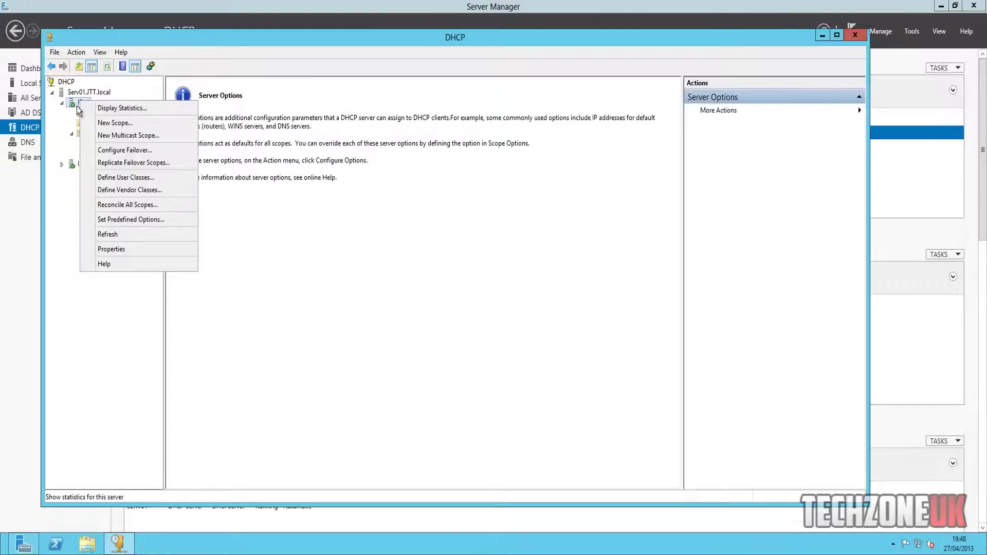
left_click(106, 124)
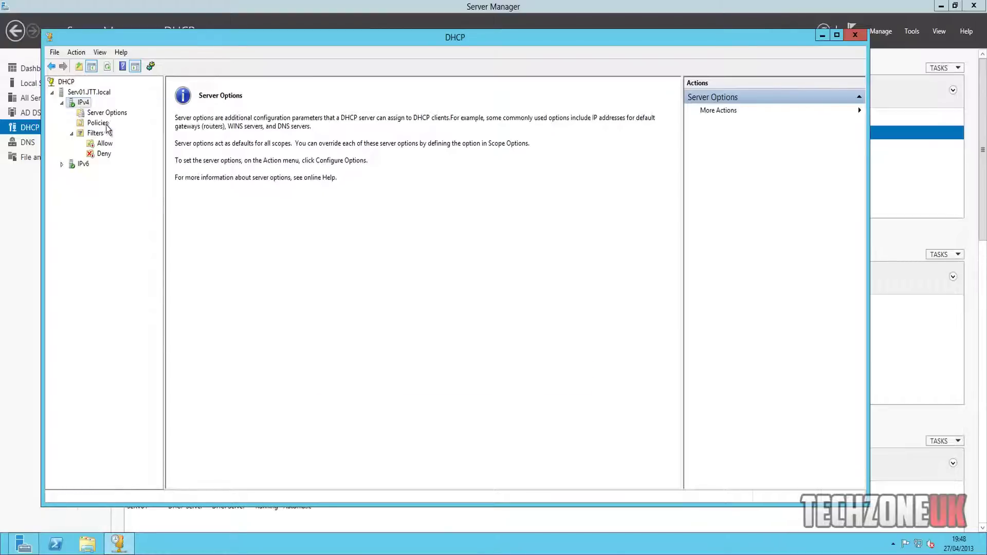
left_click(507, 371)
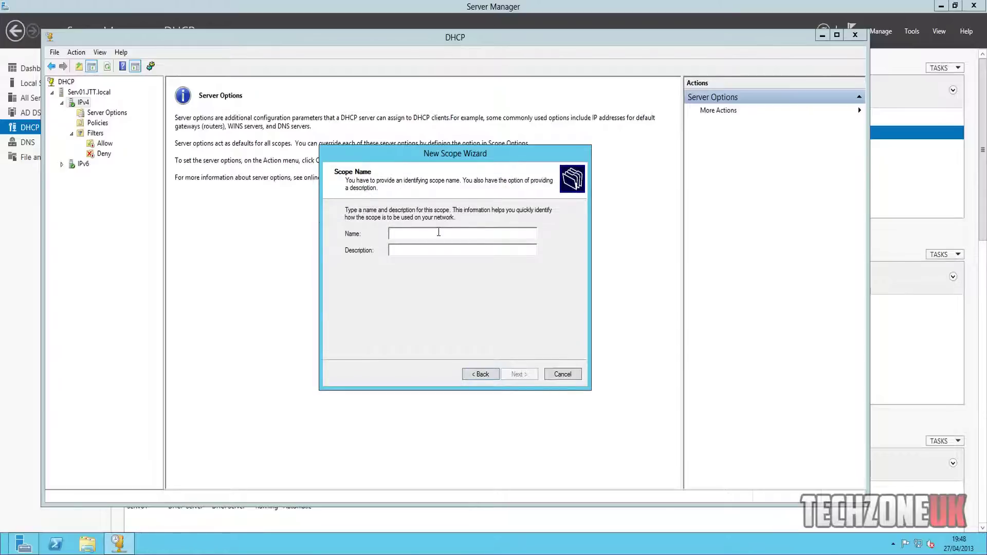
type("Defaul")
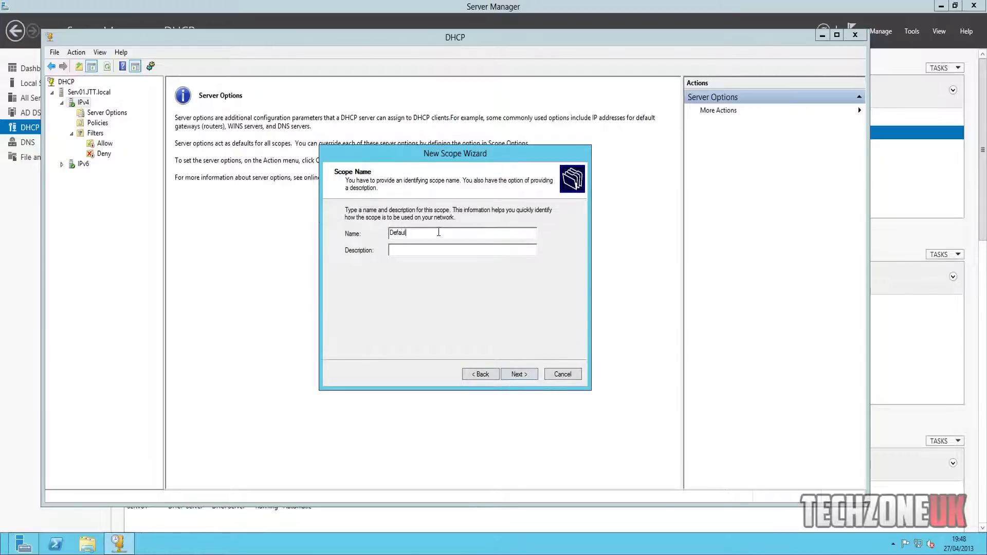
type("t Scope")
key("Return")
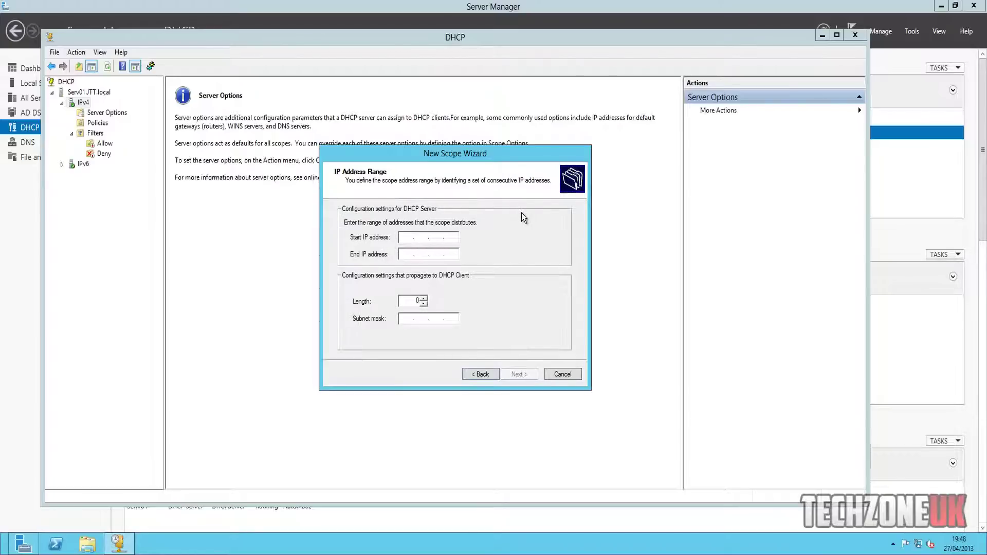
Enter the scope range start 192.168.1.20 and end 192.168.1.40.
type("192.168.1.20")
double_click(405, 237)
double_click(421, 237)
double_click(435, 237)
left_click(407, 254)
type("192 . 168 . 1 . ")
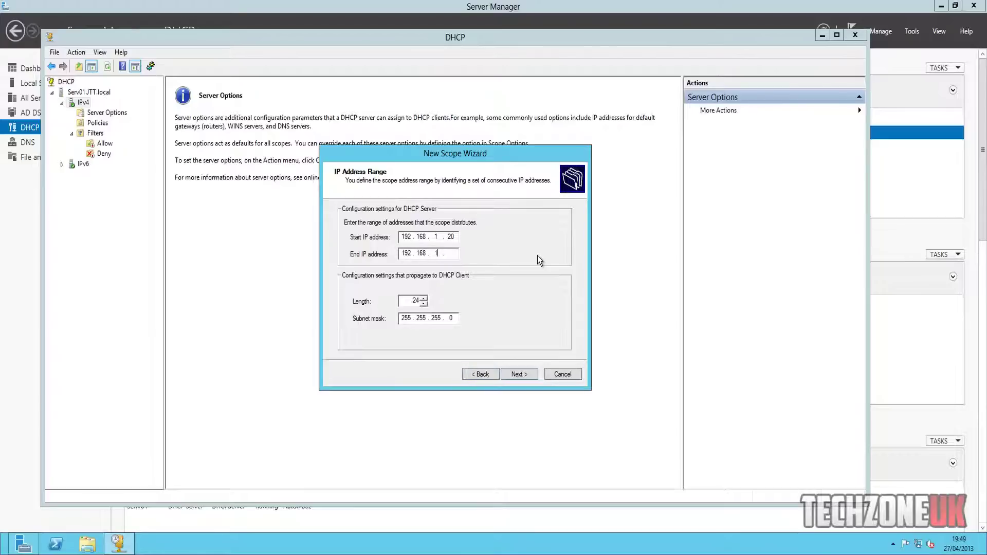
type("40")
double_click(449, 236)
left_click(450, 252)
double_click(450, 253)
left_click(450, 254)
Change the end address to 192.168.254.254 and continue past the range page.
left_click(450, 243)
left_click(438, 236)
double_click(452, 236)
left_click(450, 236)
double_click(451, 237)
double_click(451, 253)
double_click(436, 253)
type("254254")
left_click(525, 374)
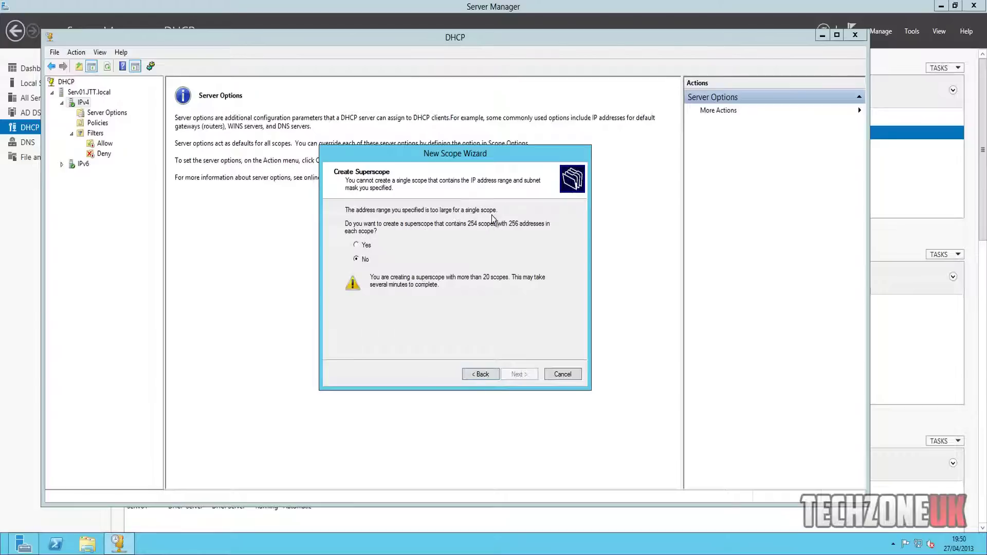
Go back and set the end address's third octet to 1, making it 192.168.1.254.
left_click(480, 374)
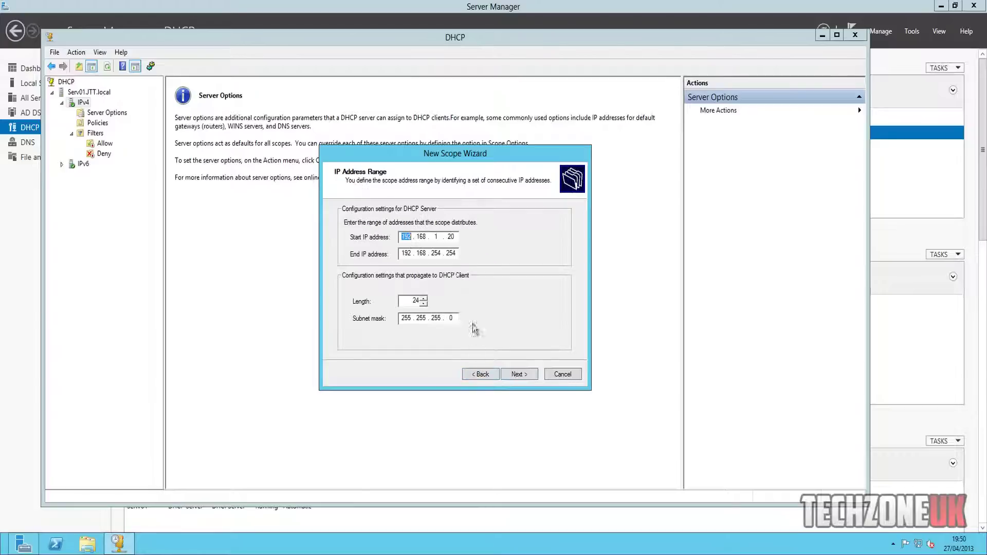
type("1")
left_click(521, 374)
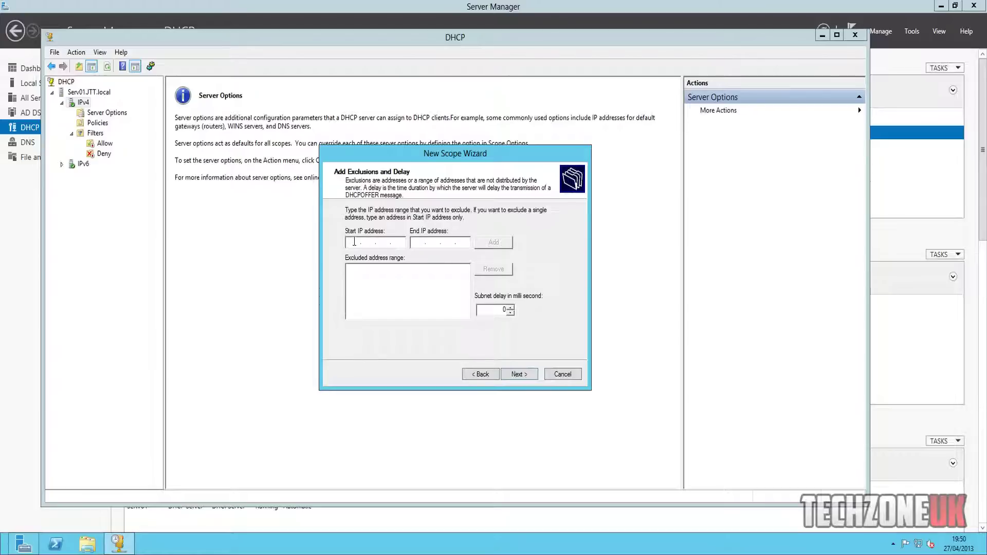
Add the exclusion range 192.168.1.20–192.168.1.30, then remove it again.
left_click(480, 374)
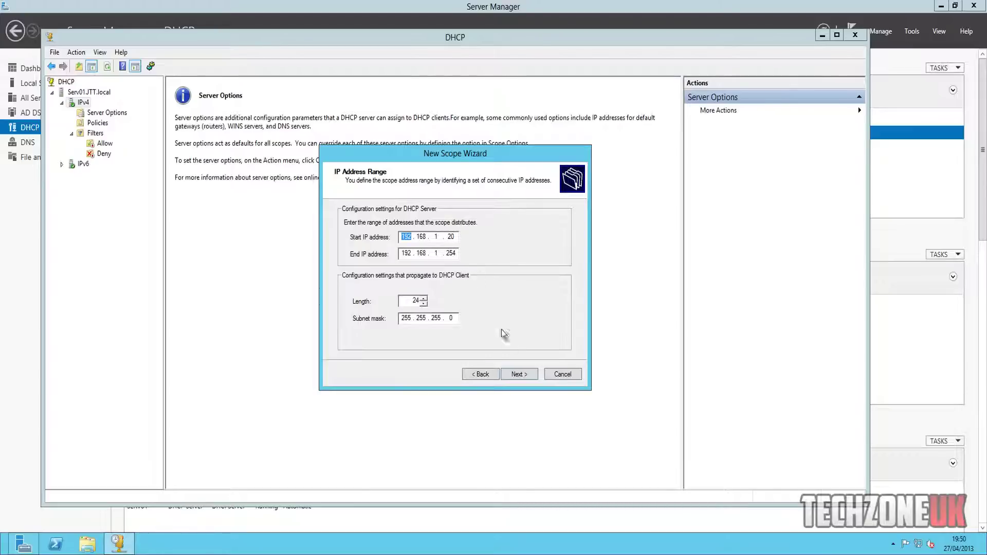
left_click(520, 373)
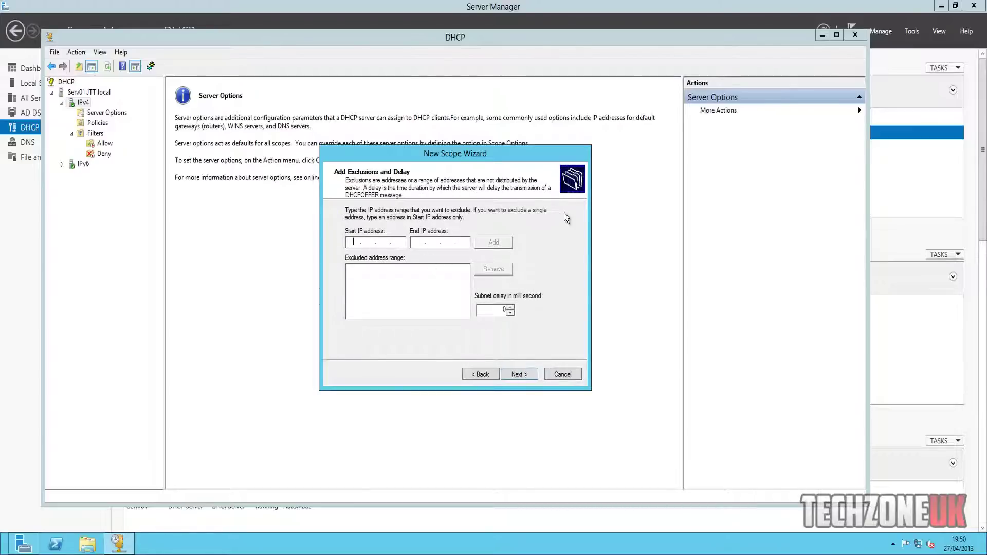
type("192 . 168 . 1 . 20")
left_click(422, 245)
type("192.168.1.30")
left_click(487, 242)
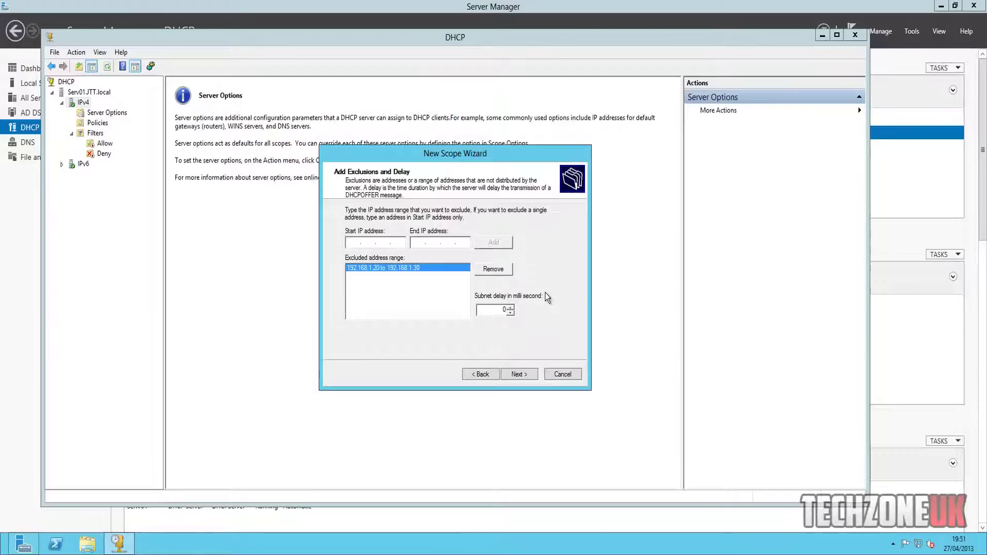
left_click(496, 272)
Recheck the address range and prefix length 24, then return to exclusions.
left_click(480, 374)
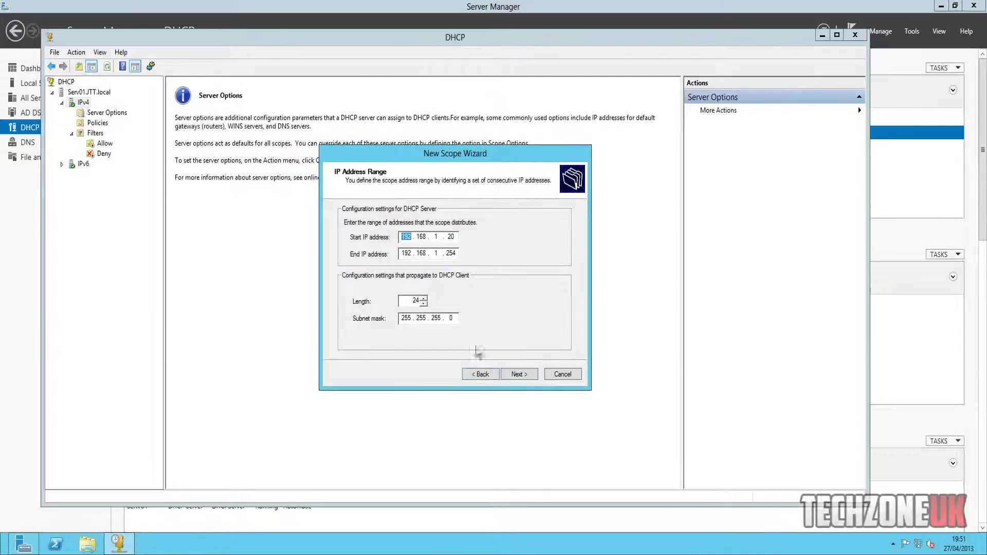
left_click(448, 239)
left_click(446, 254)
left_click(460, 252)
double_click(417, 301)
left_click(517, 374)
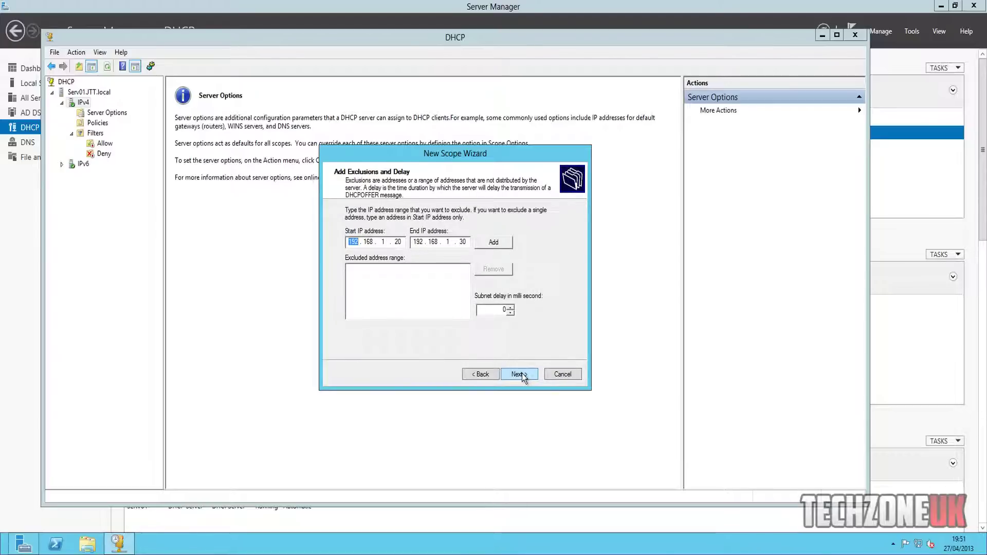
Advance to the Lease Duration page and select the 8-day lease value.
left_click(520, 374)
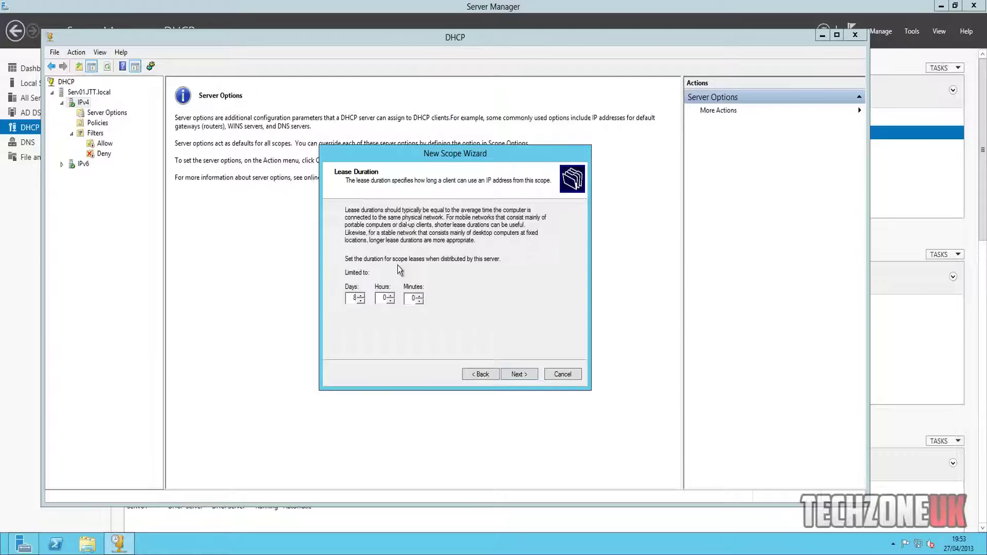
double_click(354, 298)
Change the scope's lease duration in the Days spin box from 8 to 7 days.
double_click(354, 298)
double_click(354, 298)
left_click(354, 298)
double_click(354, 298)
type("7")
double_click(354, 299)
left_click(362, 301)
left_click(361, 301)
left_click(363, 296)
left_click(362, 297)
left_click(363, 296)
left_click(363, 296)
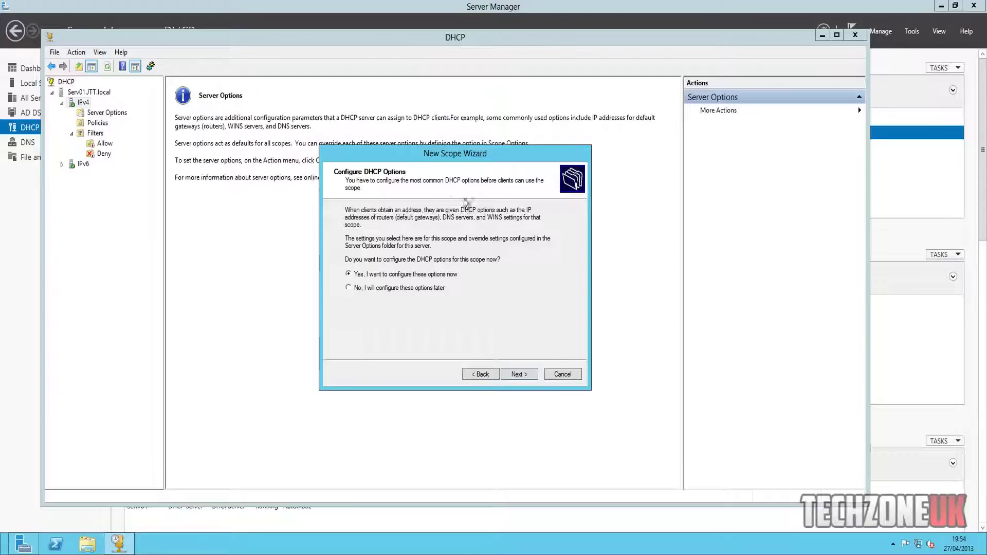
Add router 192.168.1.1 as the default gateway and proceed to the Domain Name and DNS Servers page.
left_click(525, 379)
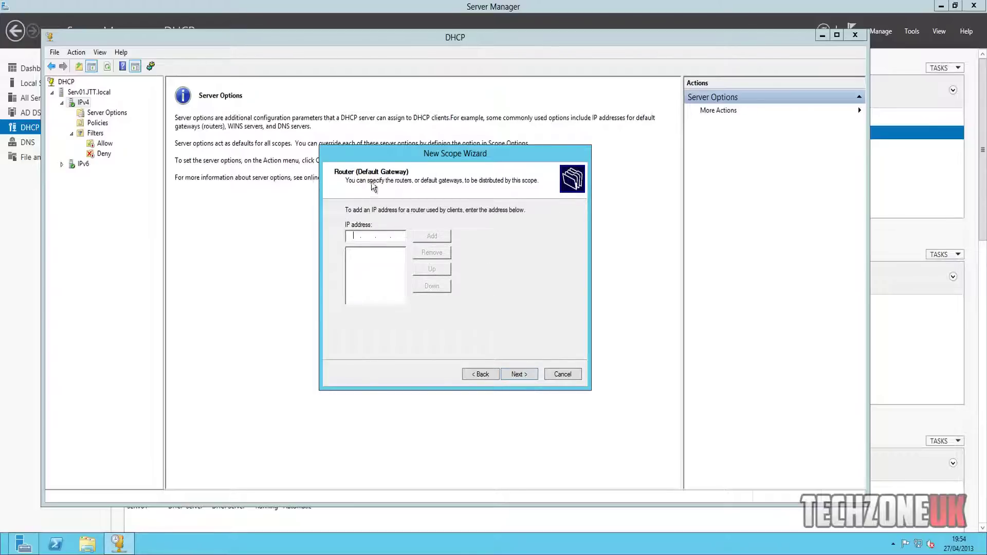
left_click(356, 235)
type("192.168.")
left_click(431, 235)
left_click(387, 252)
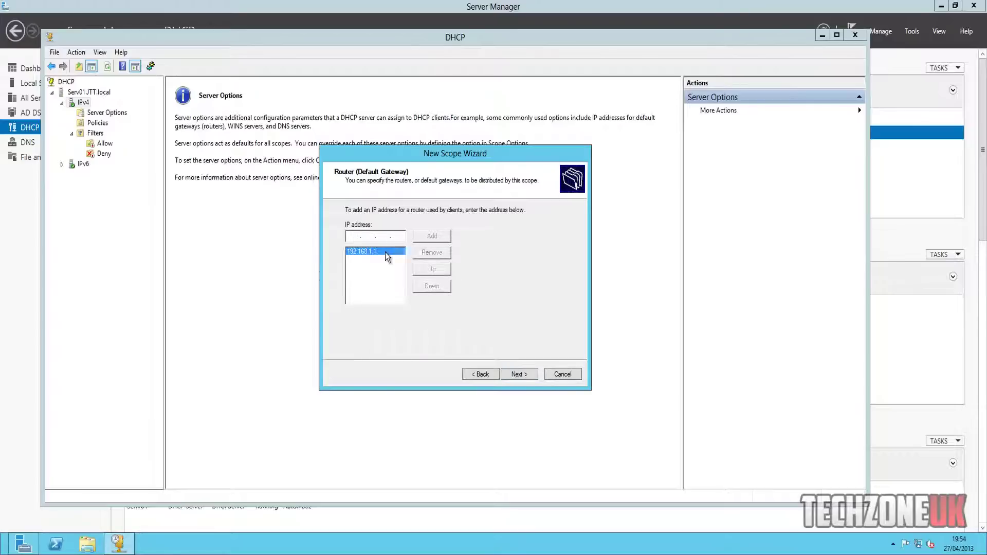
left_click(519, 373)
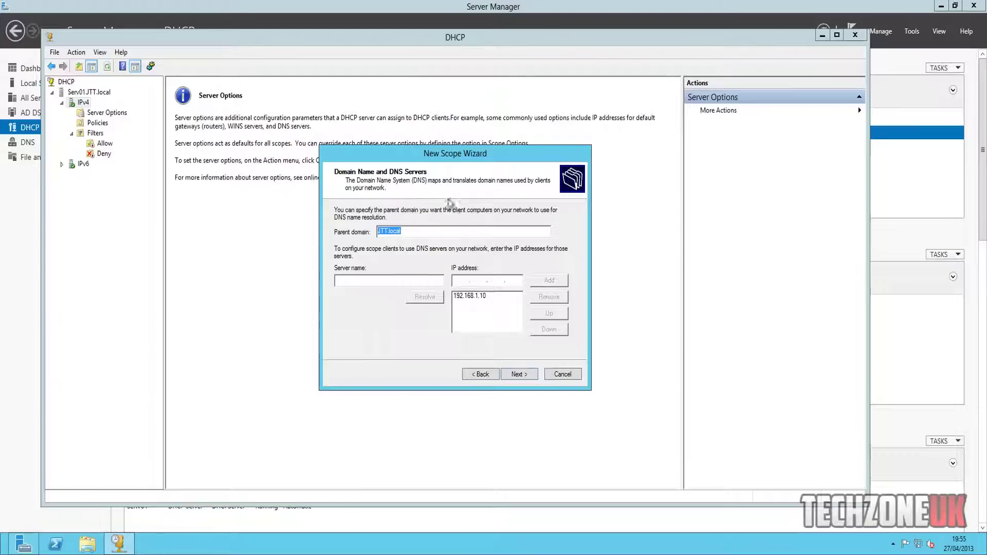
Keep parent domain JTT.local and DNS server 192.168.1.10 on the DNS settings page.
left_click(464, 232)
left_click(483, 297)
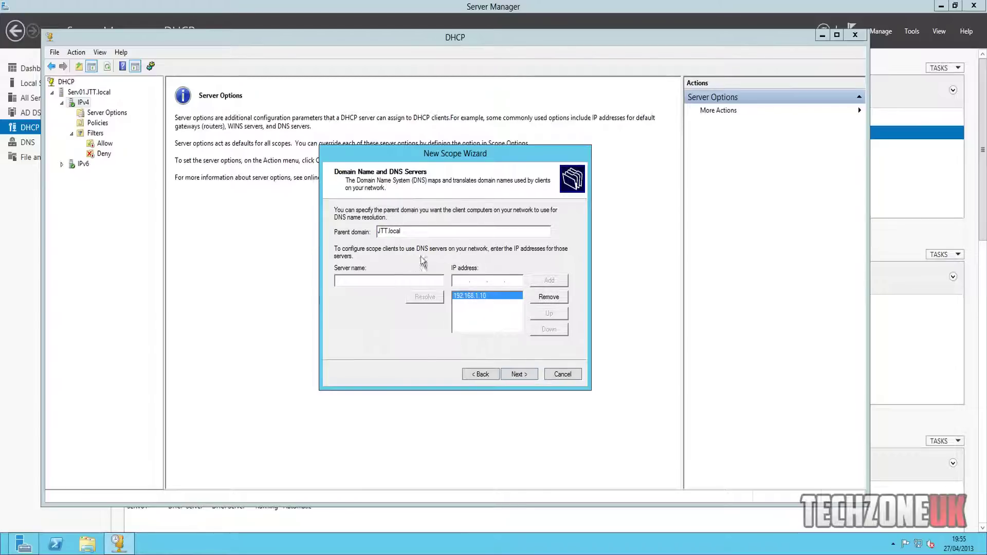
left_click(528, 372)
left_click(483, 374)
left_click(518, 373)
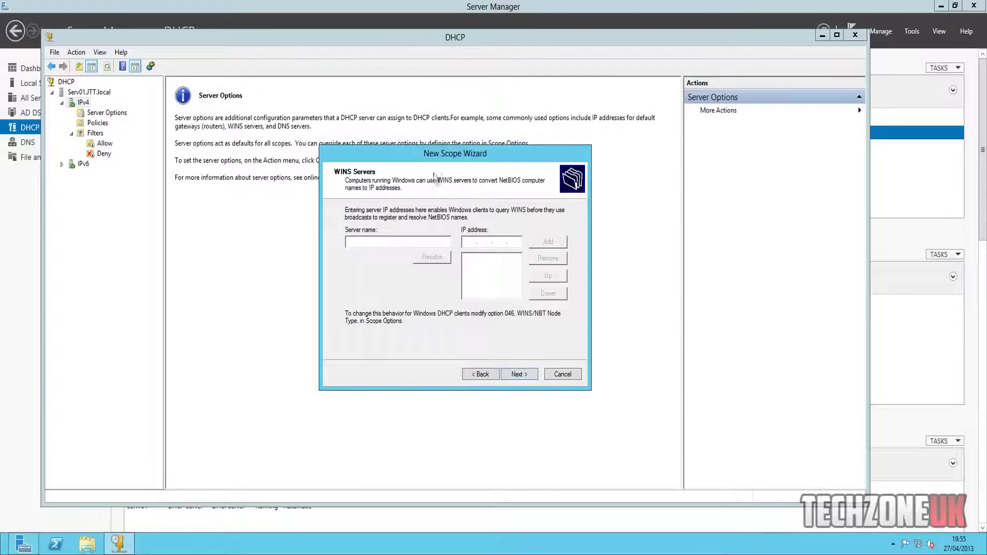
Skip WINS servers, choose to activate the scope now, and finish the wizard.
left_click(516, 375)
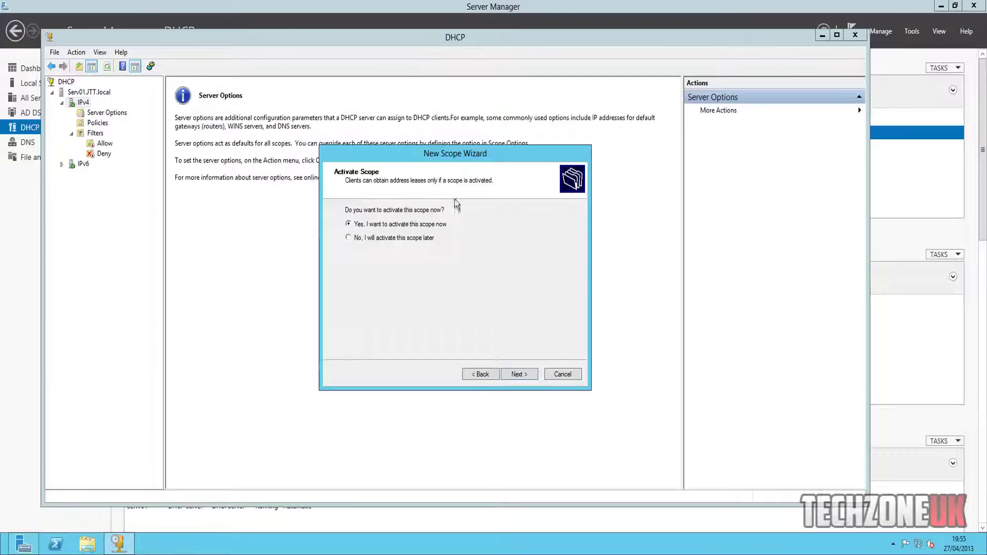
left_click(533, 374)
left_click(526, 374)
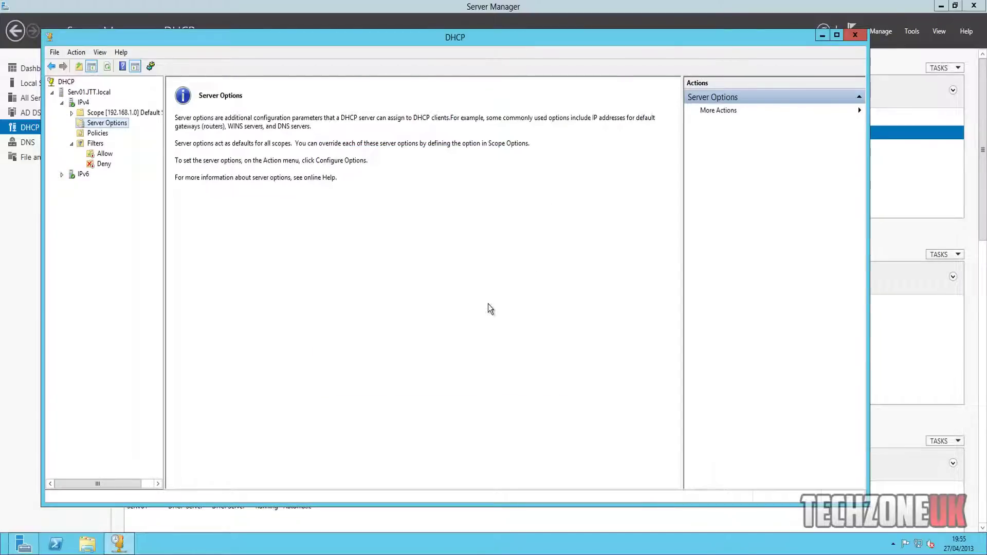
Expand Scope [192.168.1.0], check its 192.168.1.20–192.168.1.254 pool, then view its empty Address Leases.
double_click(126, 112)
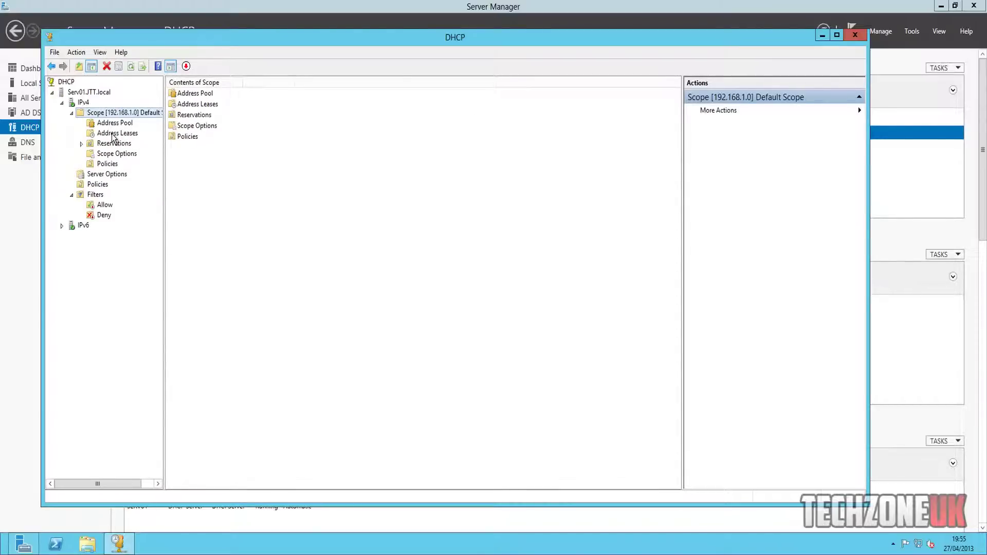
left_click(115, 133)
left_click(114, 123)
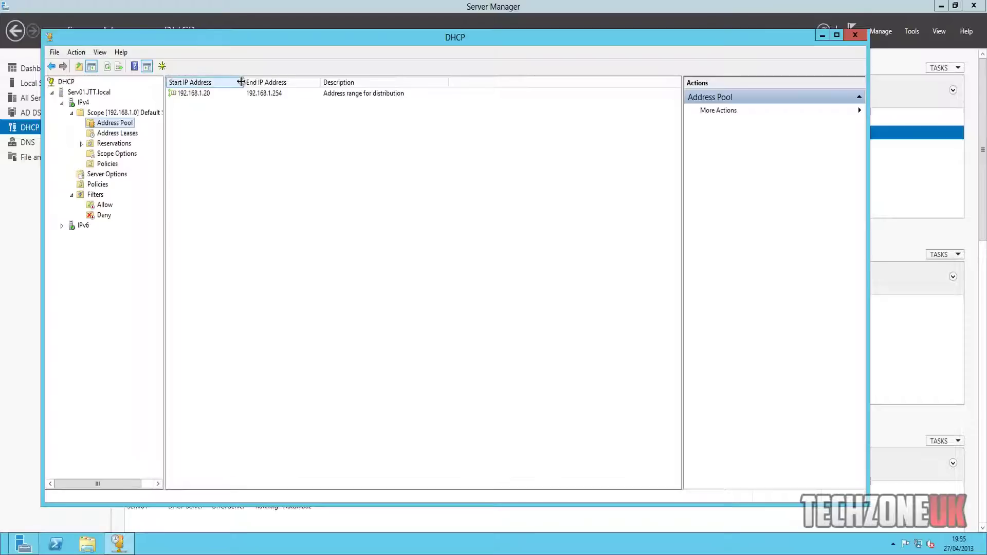
left_click_drag(247, 82, 279, 83)
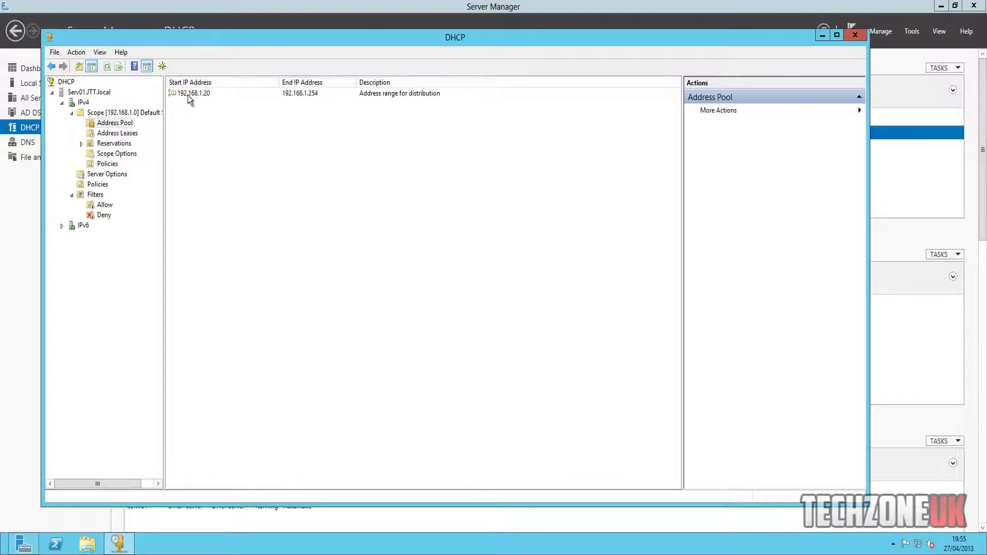
left_click(188, 97)
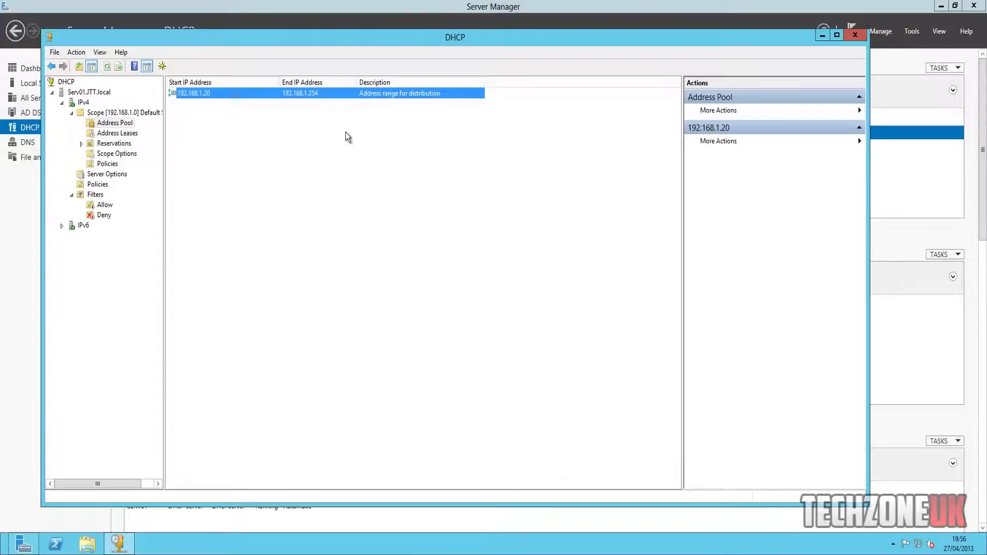
left_click(115, 133)
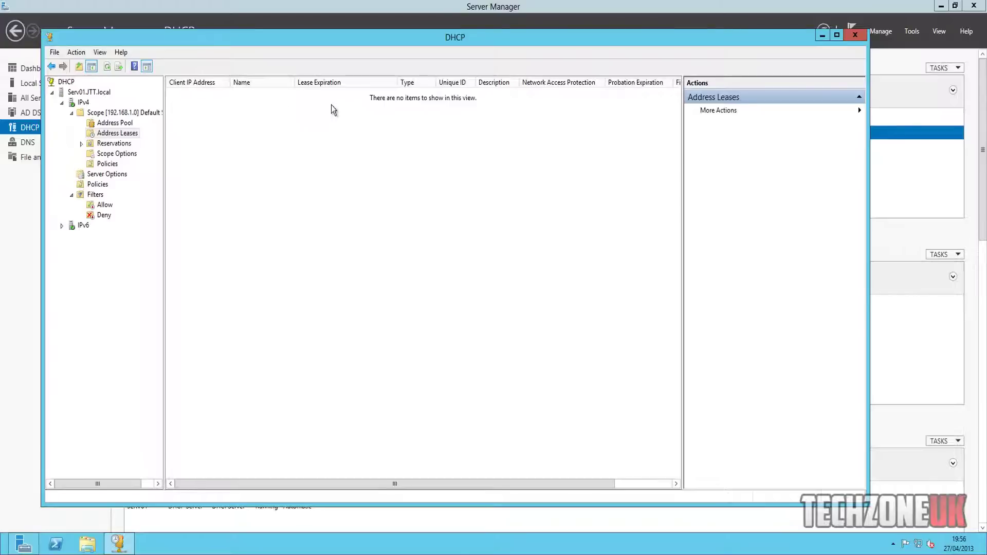
Widen the lease list columns and glance at the scope's Reservations and Policies.
mouse_move(378, 112)
left_mouse_down()
mouse_move(366, 112)
mouse_move(375, 114)
left_mouse_up()
left_click_drag(683, 97, 753, 97)
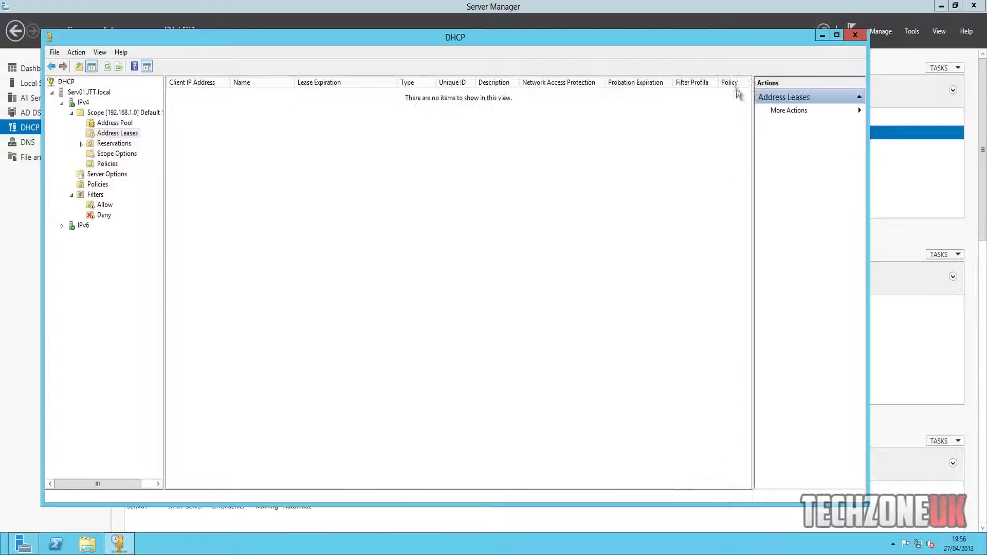
left_click(112, 143)
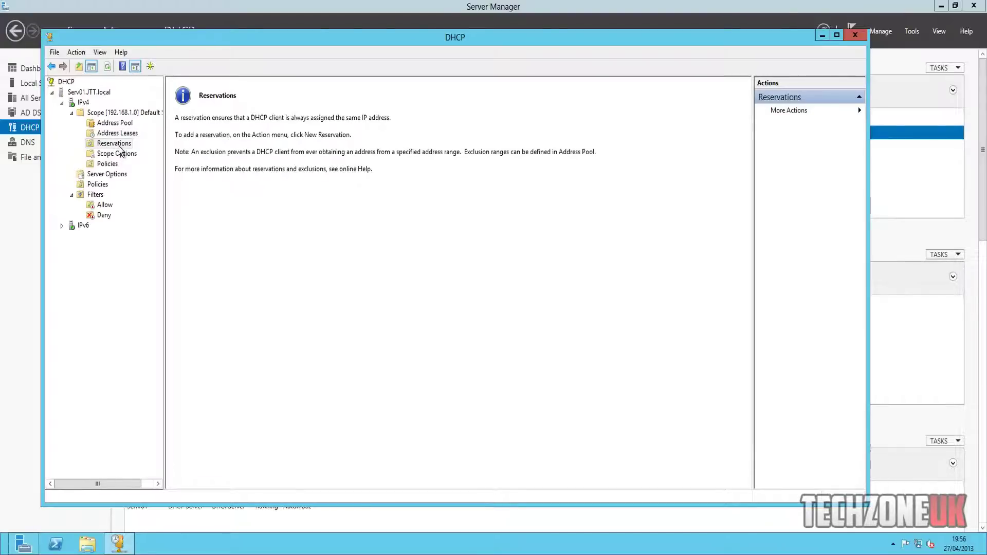
left_click(113, 164)
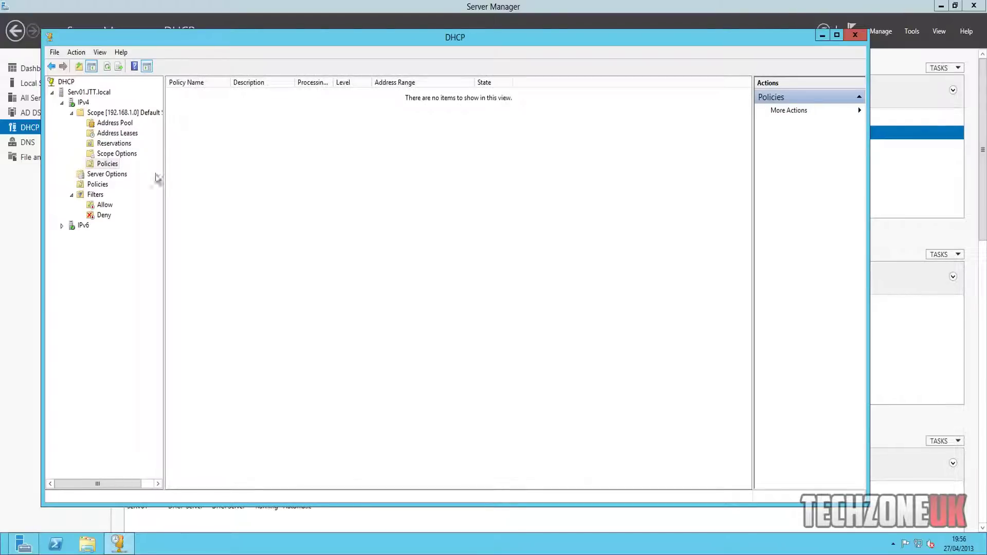
Review scope options: 003 Router 192.168.1.1, 006 DNS Servers 192.168.1.10, 015 DNS Domain Name JTT.local.
left_click(112, 153)
left_click_drag(205, 139, 215, 75)
left_click(286, 128)
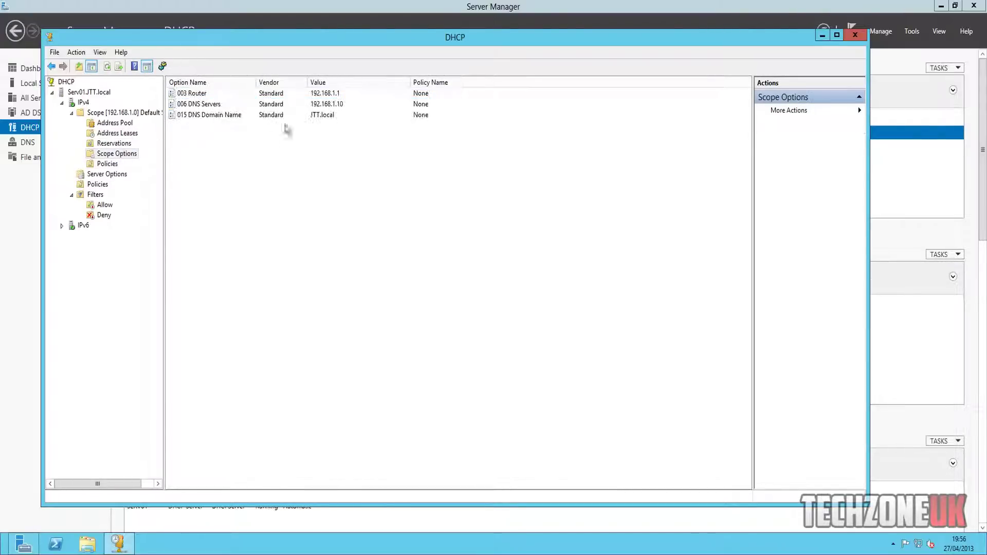
left_click(281, 94)
left_click(286, 107)
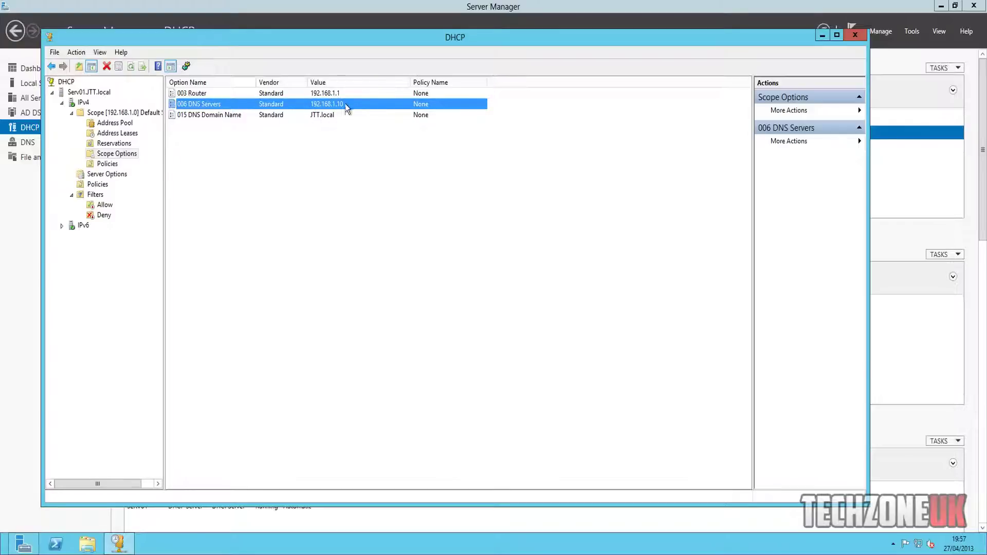
left_click(307, 115)
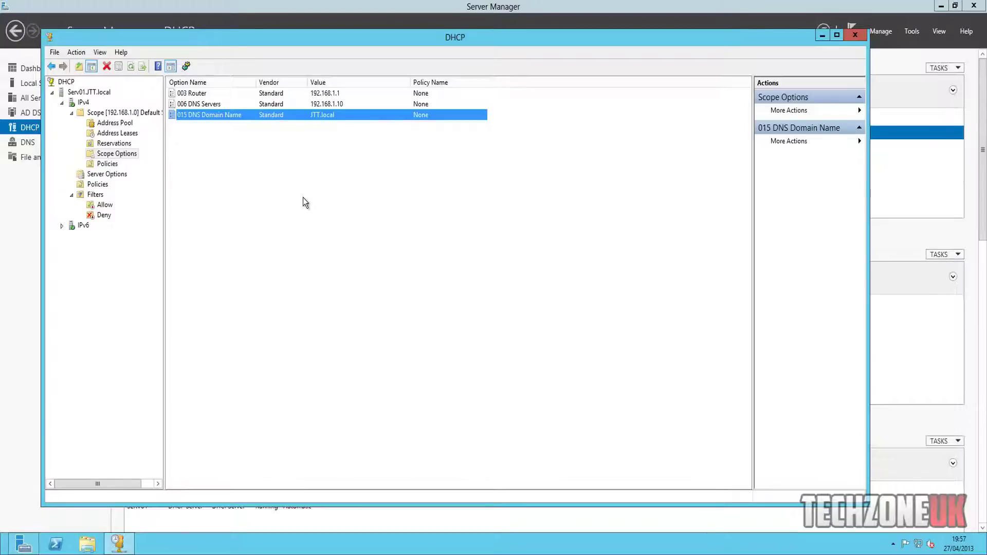
left_click(108, 164)
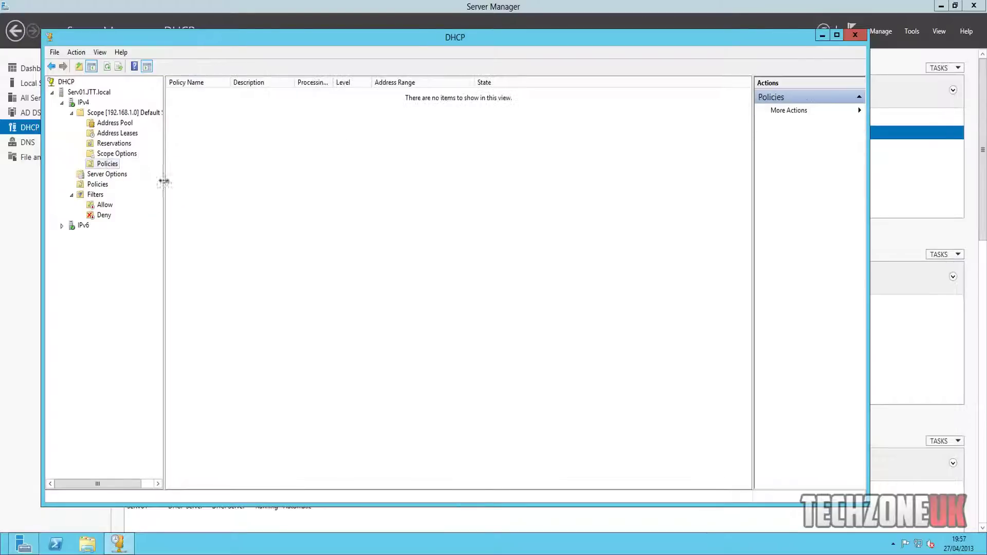
right_click(115, 166)
left_click(139, 173)
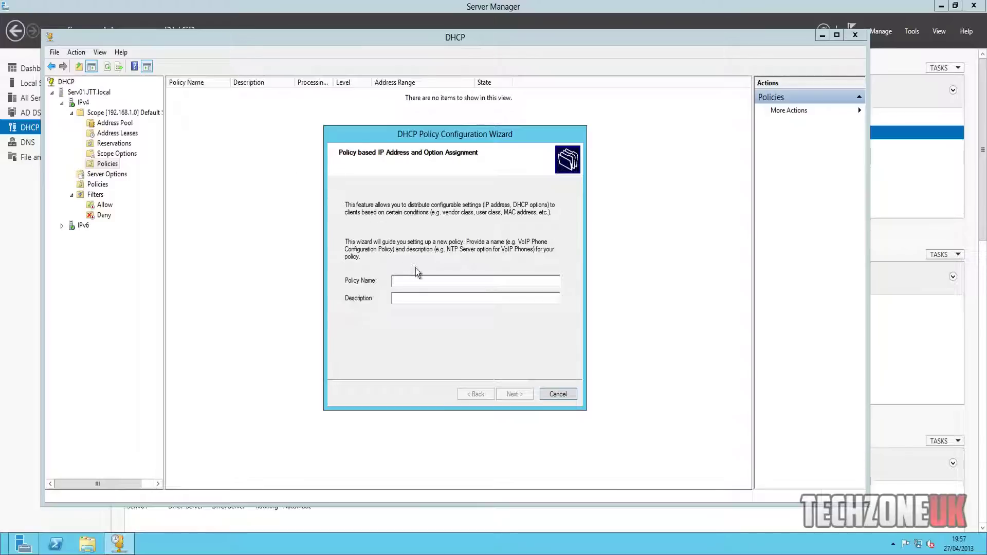
left_click(558, 394)
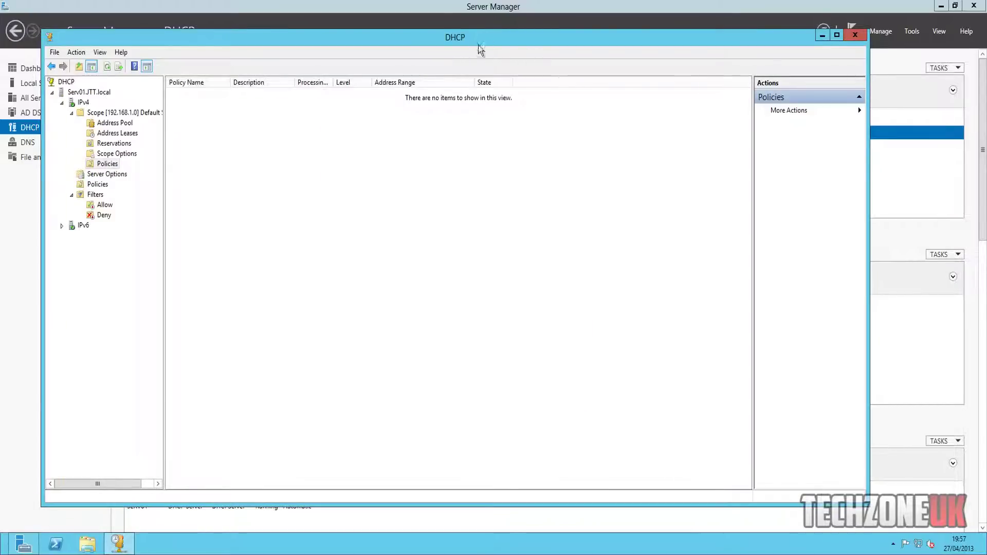
left_click_drag(477, 45, 482, 38)
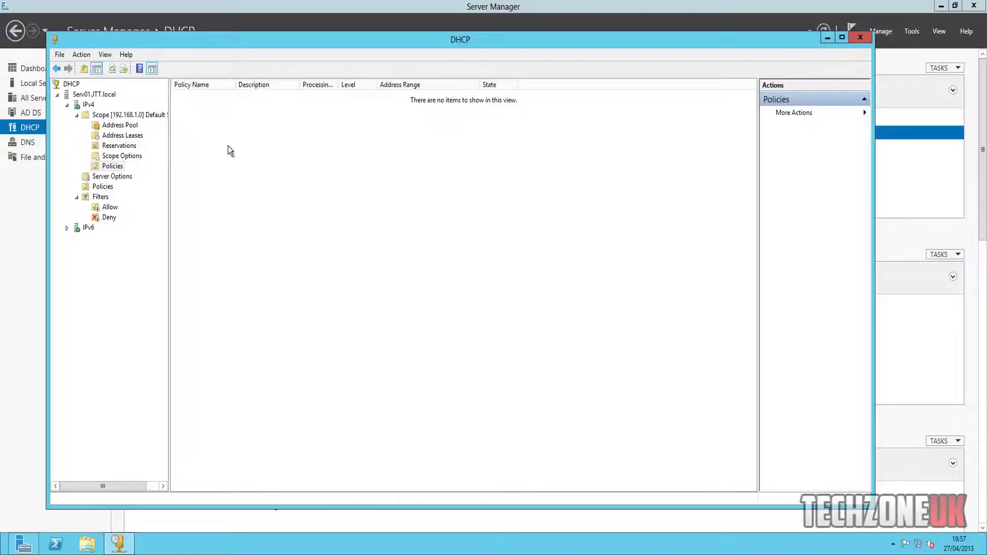
Display the scope's Reservations page and widen the tree pane beside it.
left_click(133, 147)
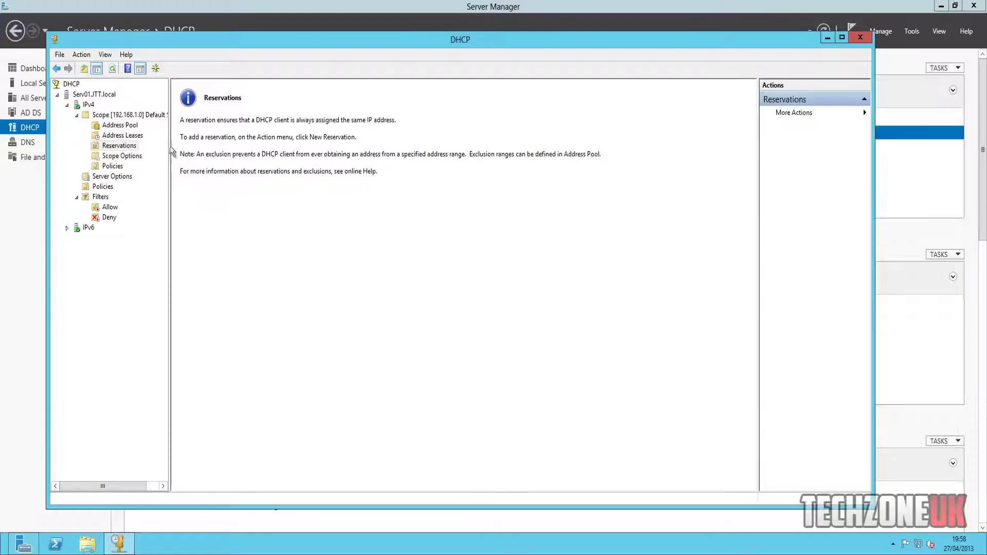
left_click_drag(173, 146, 177, 146)
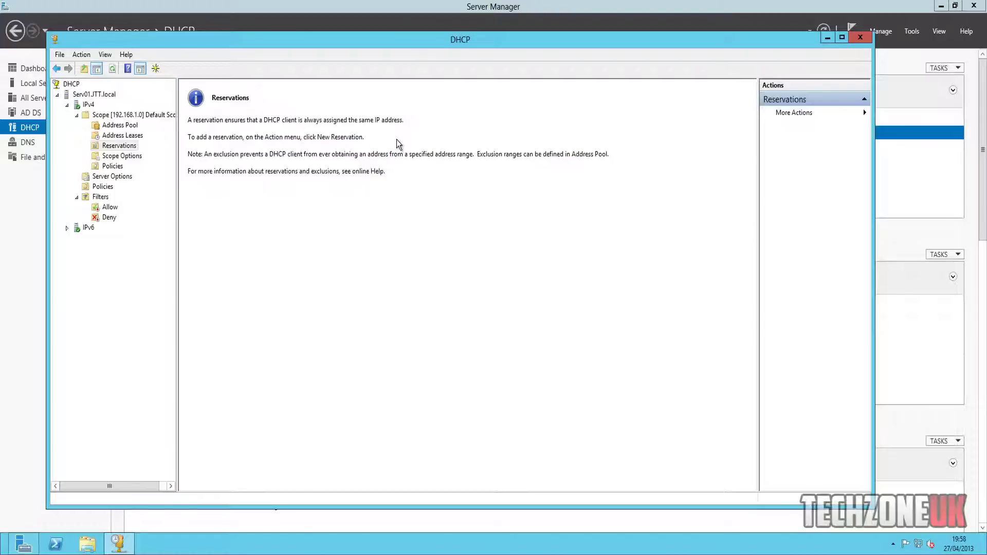
Close the DHCP console to return to Server Manager's DHCP page.
left_click(859, 37)
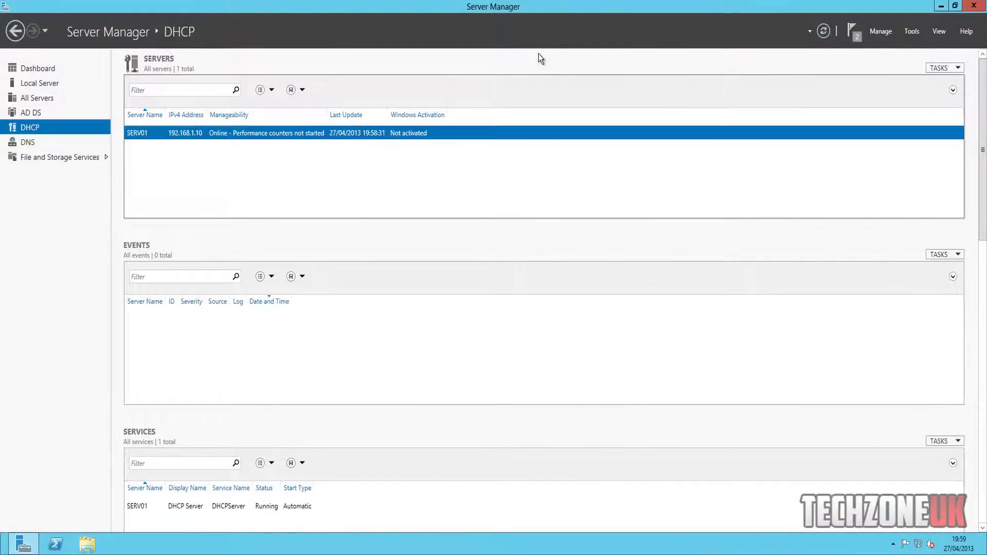